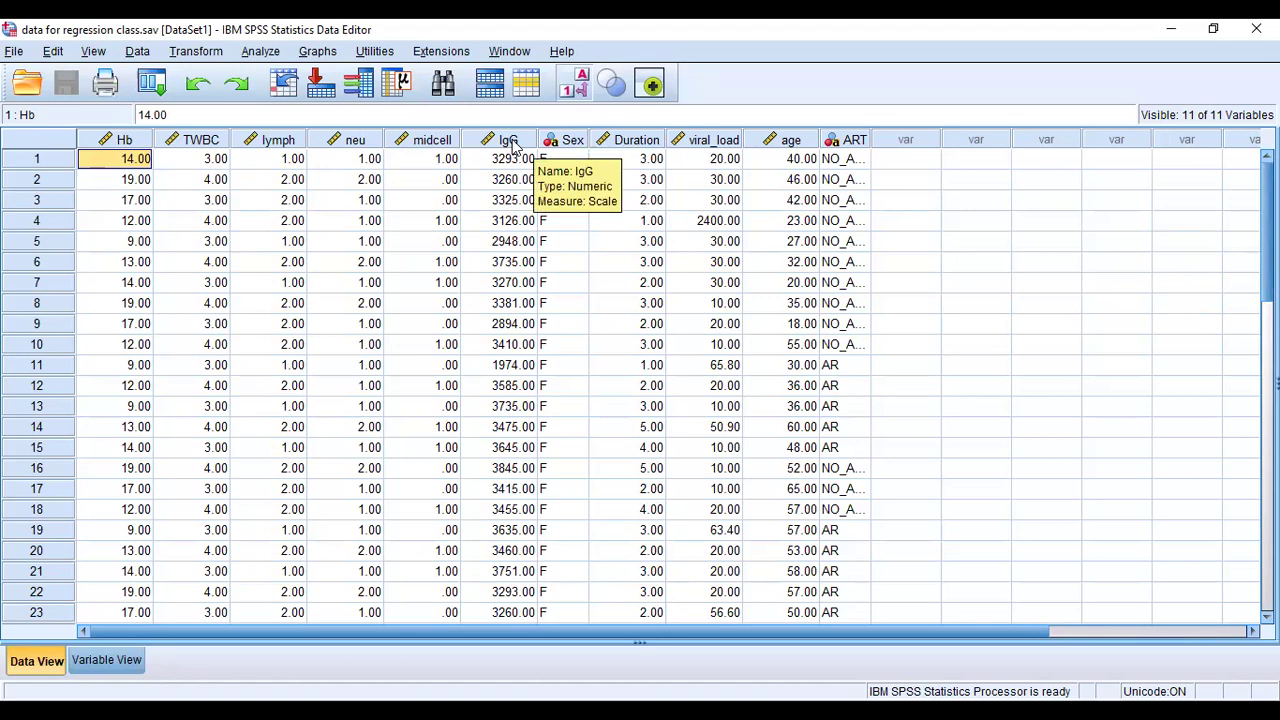
Step: Inspect the IgG variable's definition in the variable list, return to the data, and check the age variable's type and measure
double_click(513, 145)
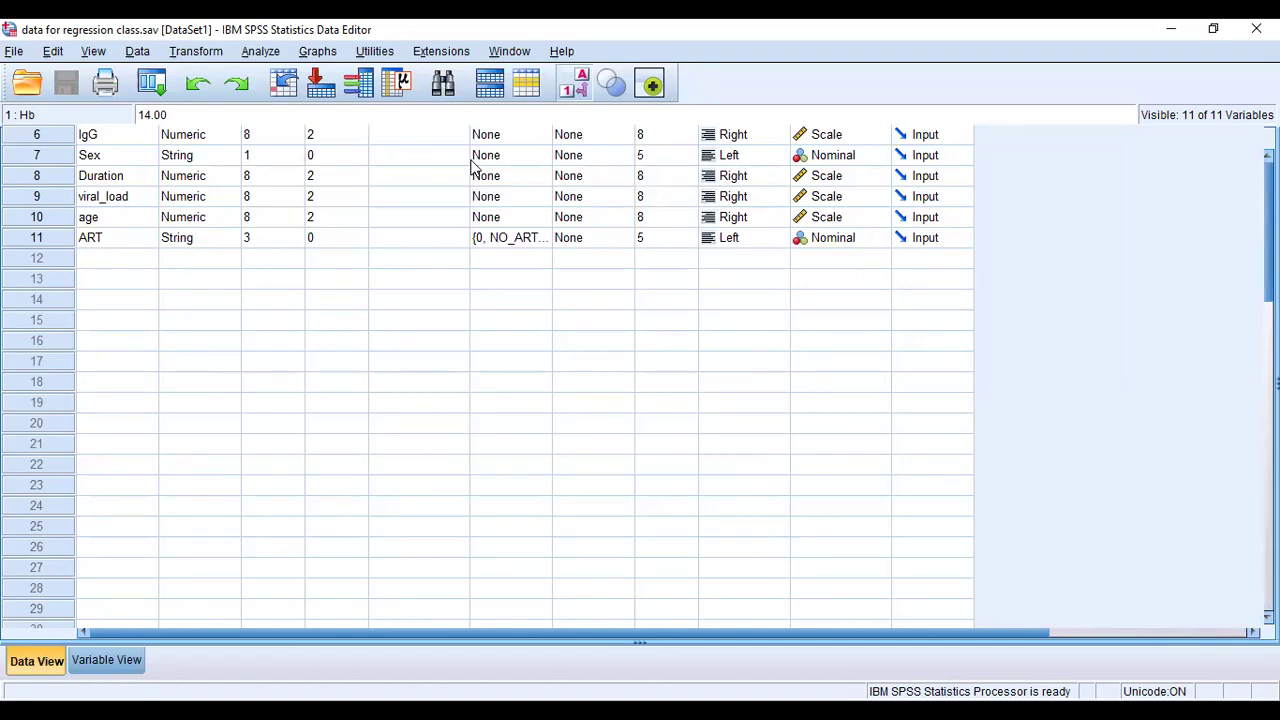
key("ctrl+t")
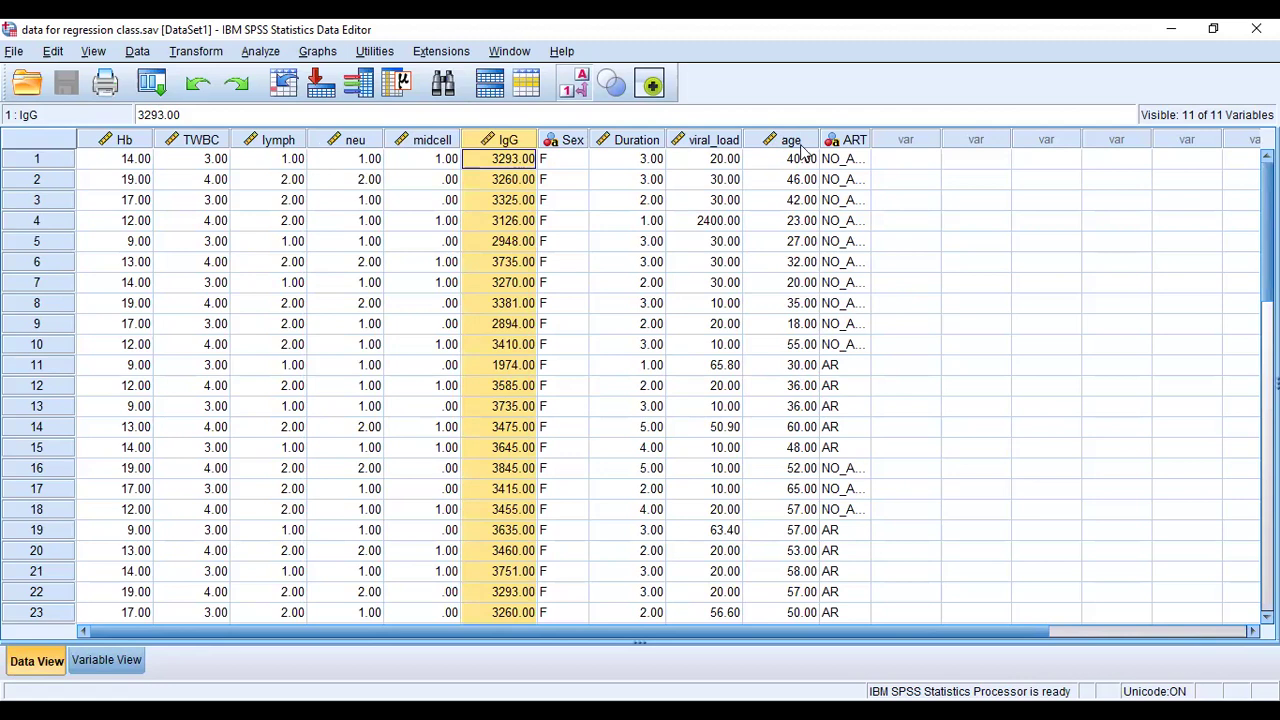
mouse_move(787, 148)
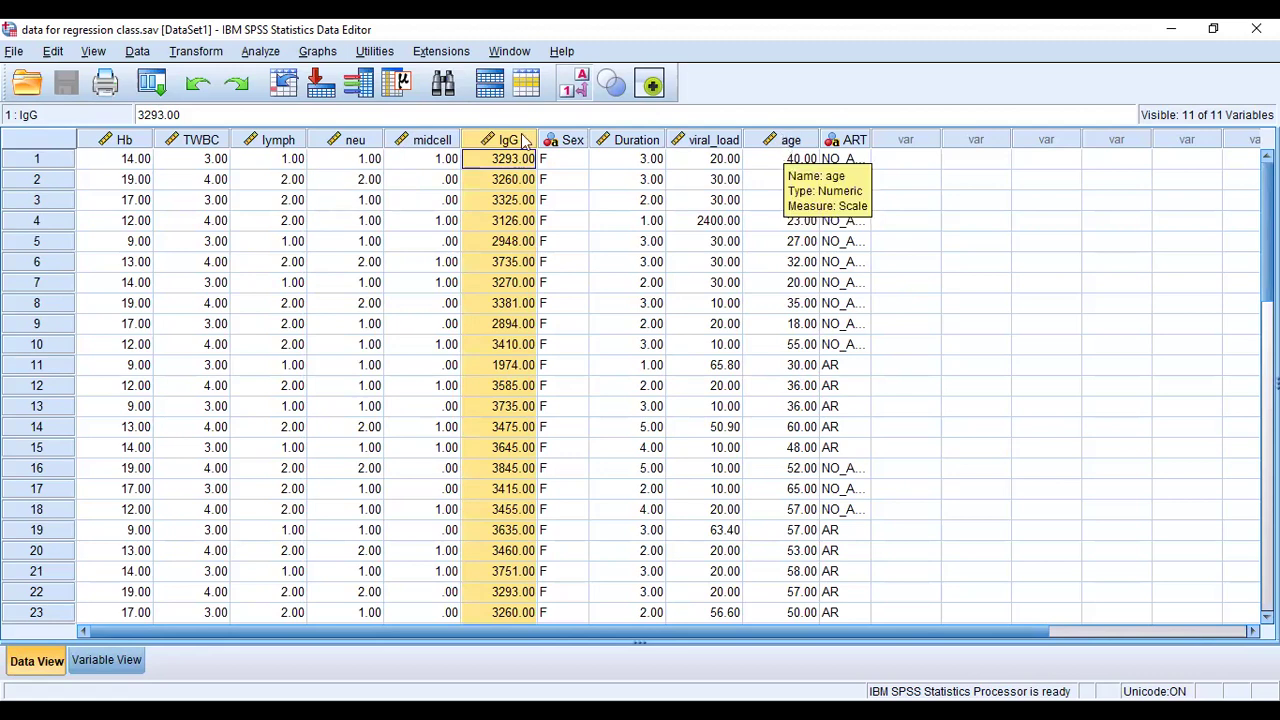
mouse_move(517, 146)
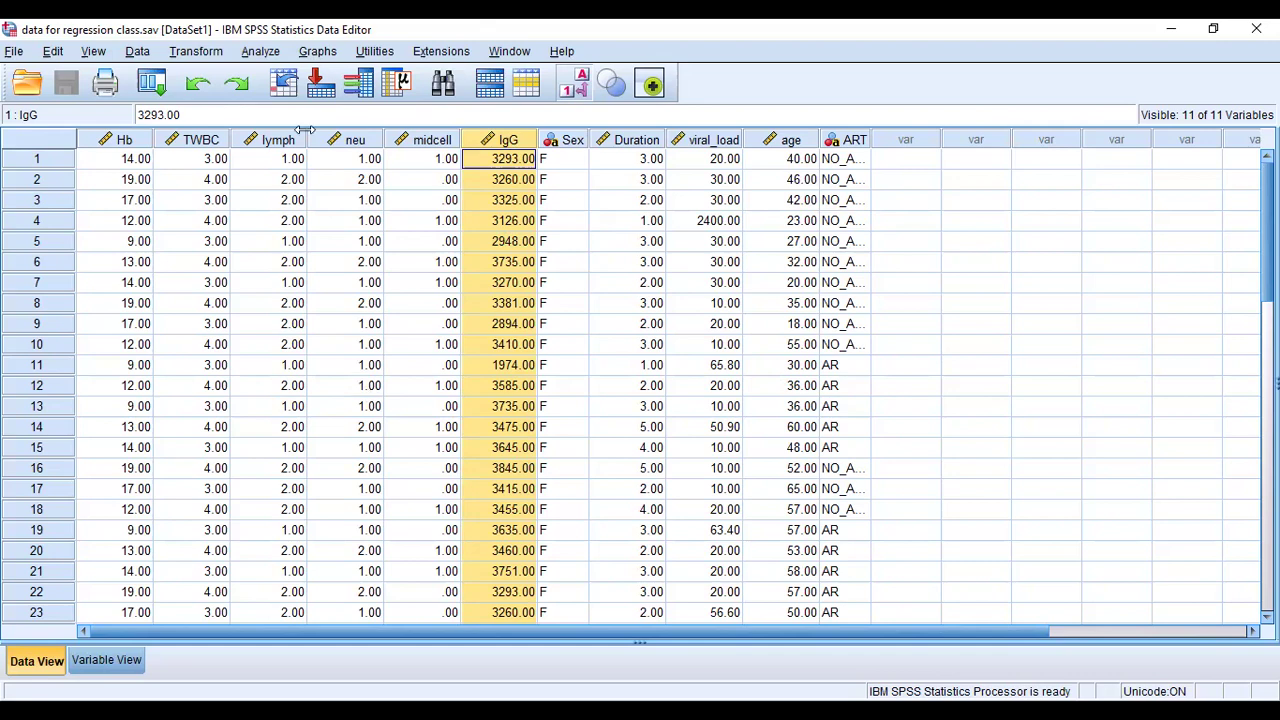
Step: Start a new Simple Scatter chart in Chart Builder
left_click(322, 55)
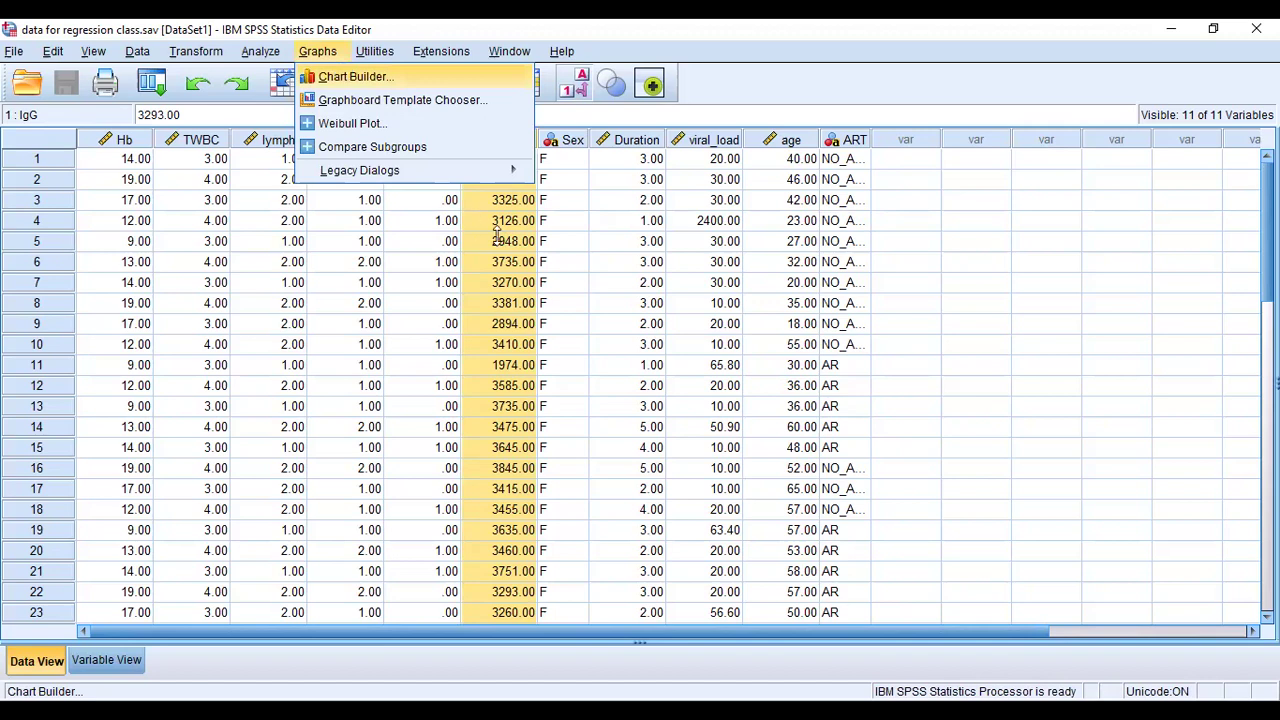
key("Return")
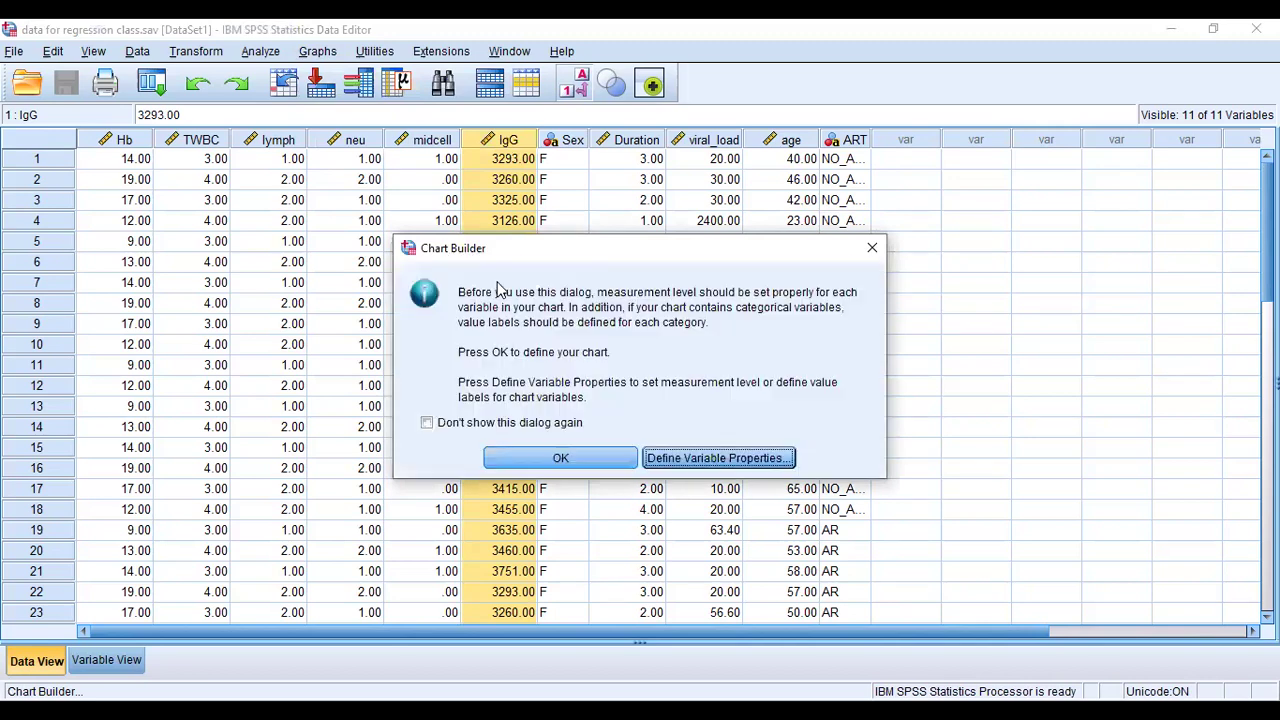
left_click(562, 461)
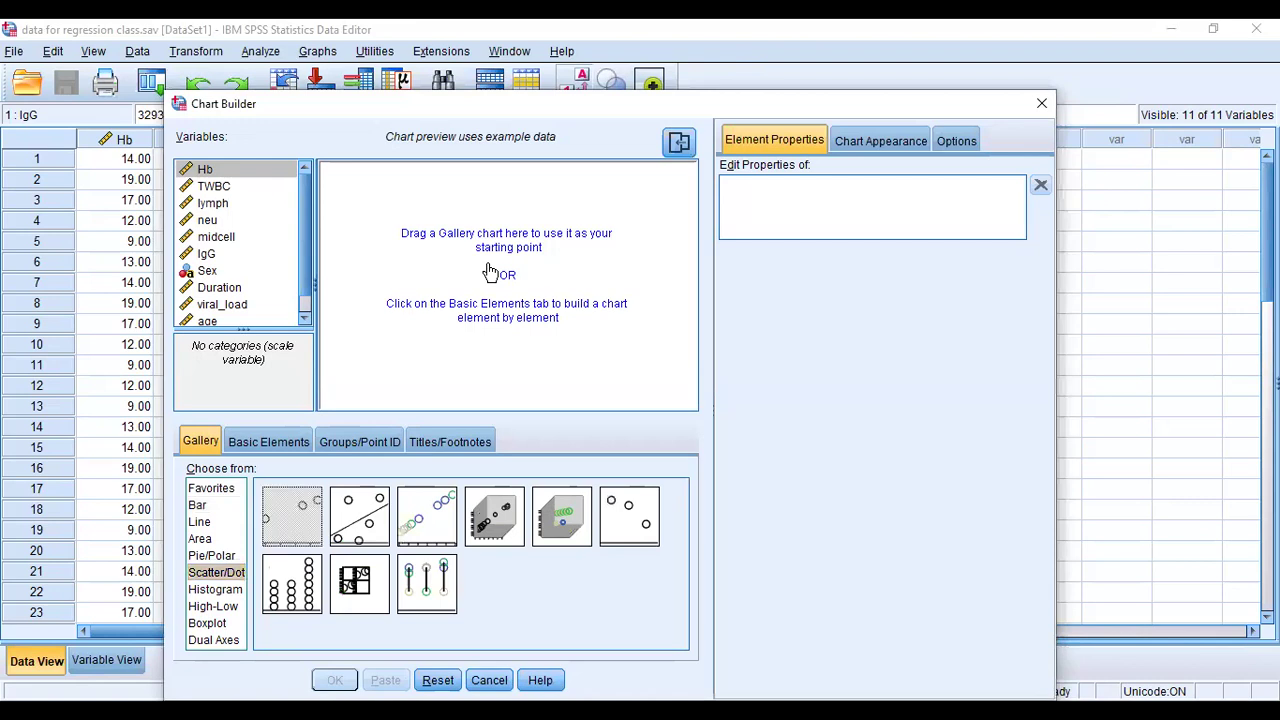
left_click_drag(489, 272, 488, 262)
Step: Assign age to the X-axis and IgG to the Y-axis, and generate the scatter plot
left_click(205, 321)
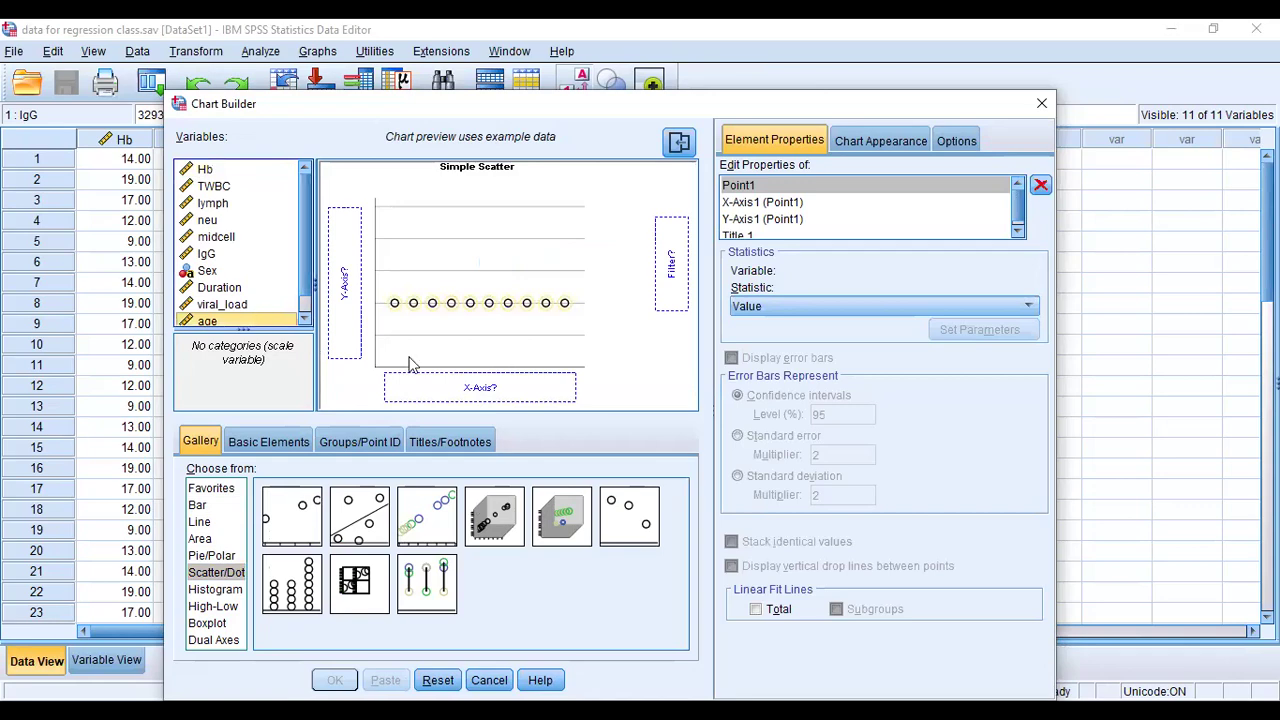
left_click_drag(410, 365, 480, 388)
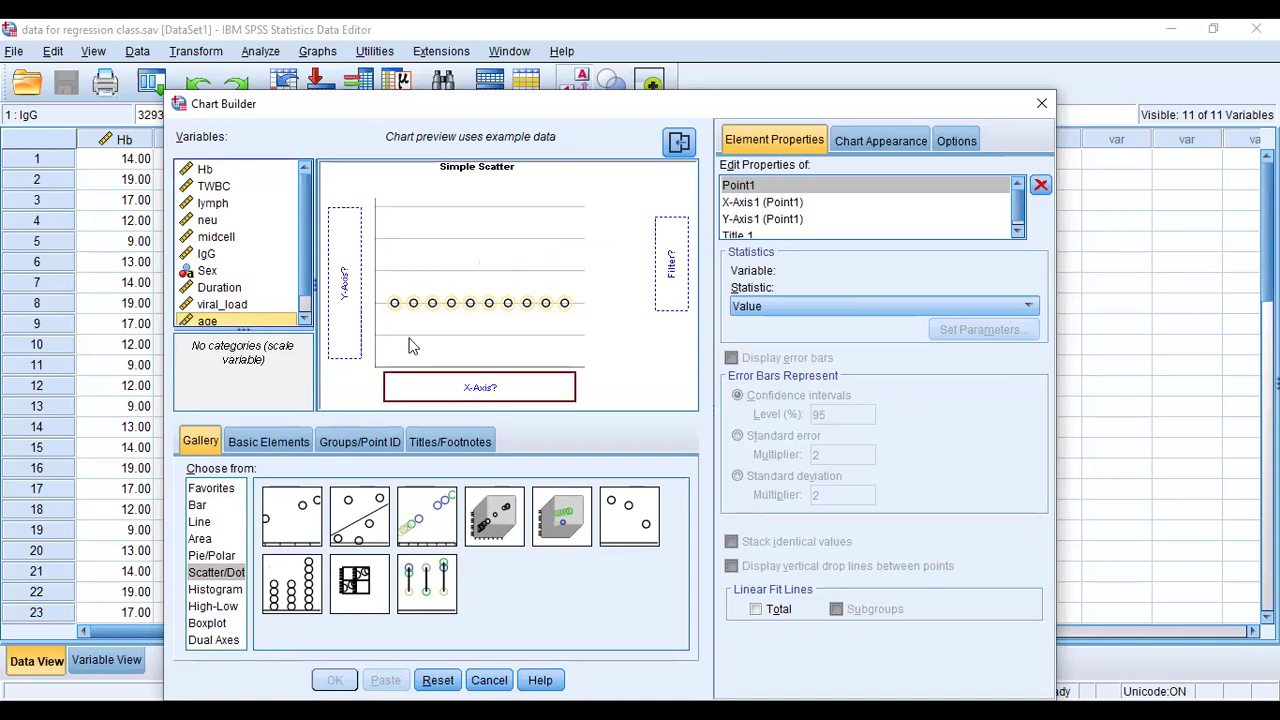
left_click(207, 256)
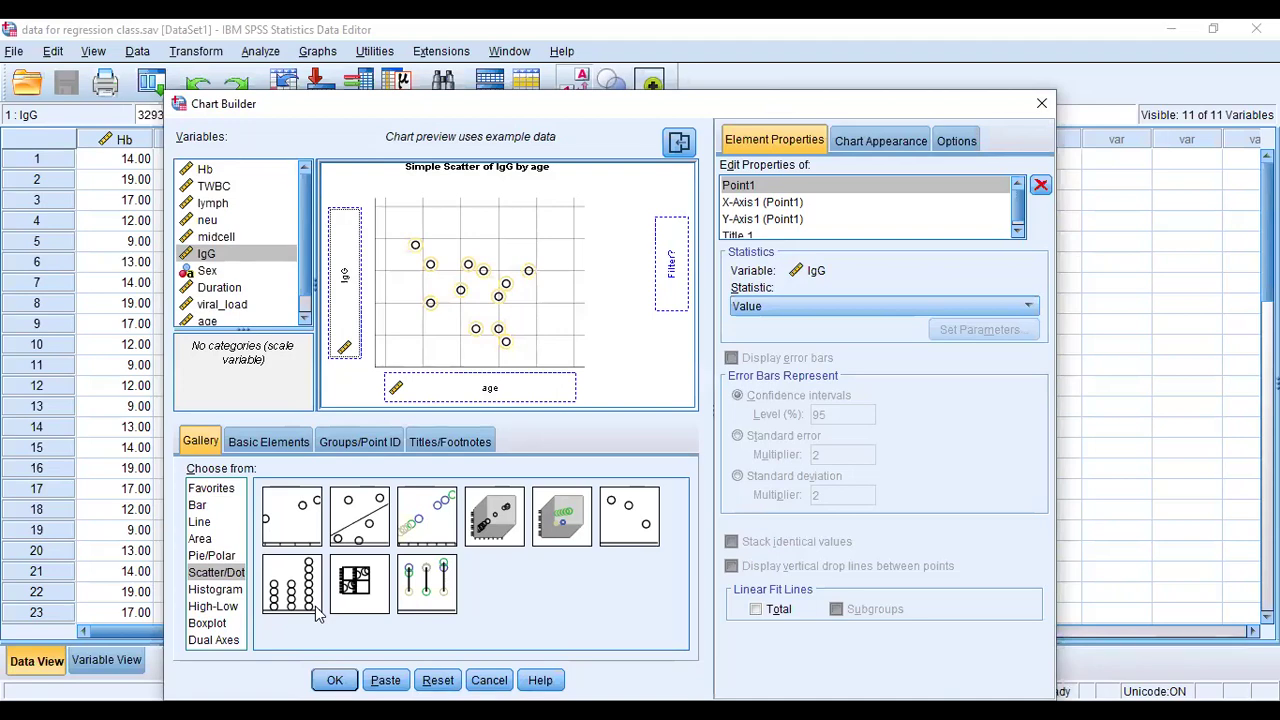
key("Return")
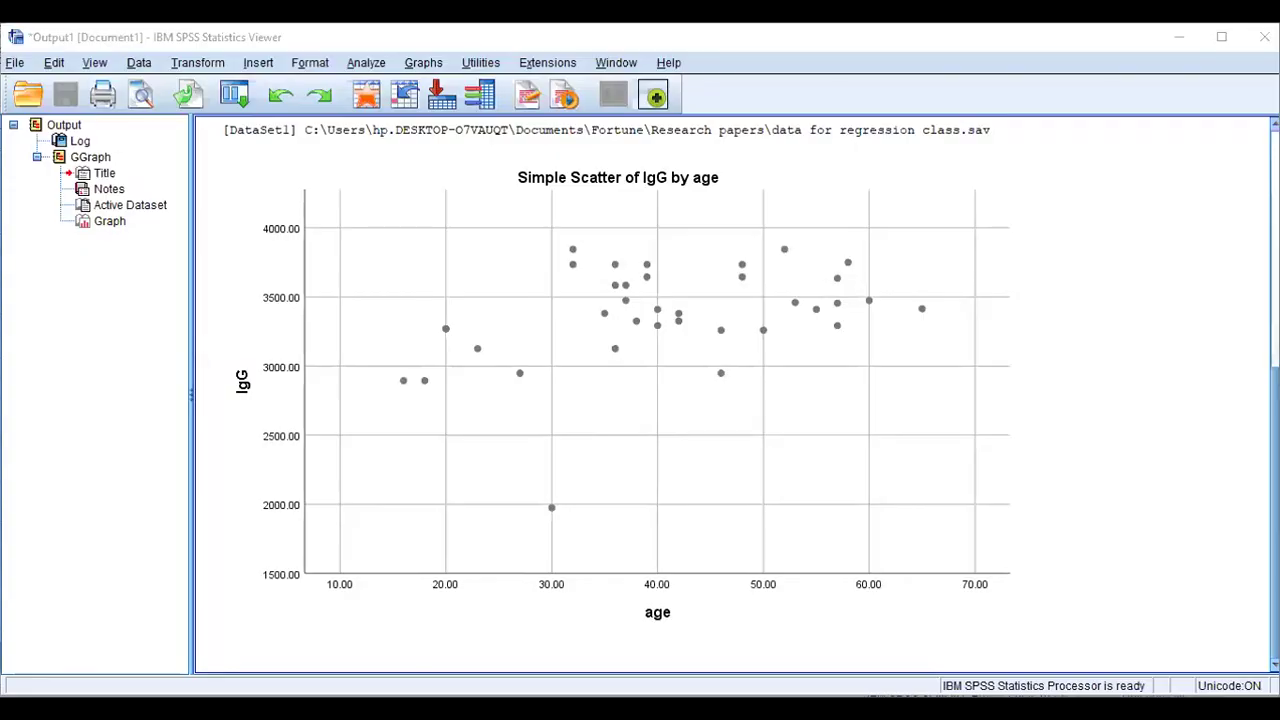
Step: Open the scatter plot of IgG by age for editing and add a fit line at total
left_click(620, 334)
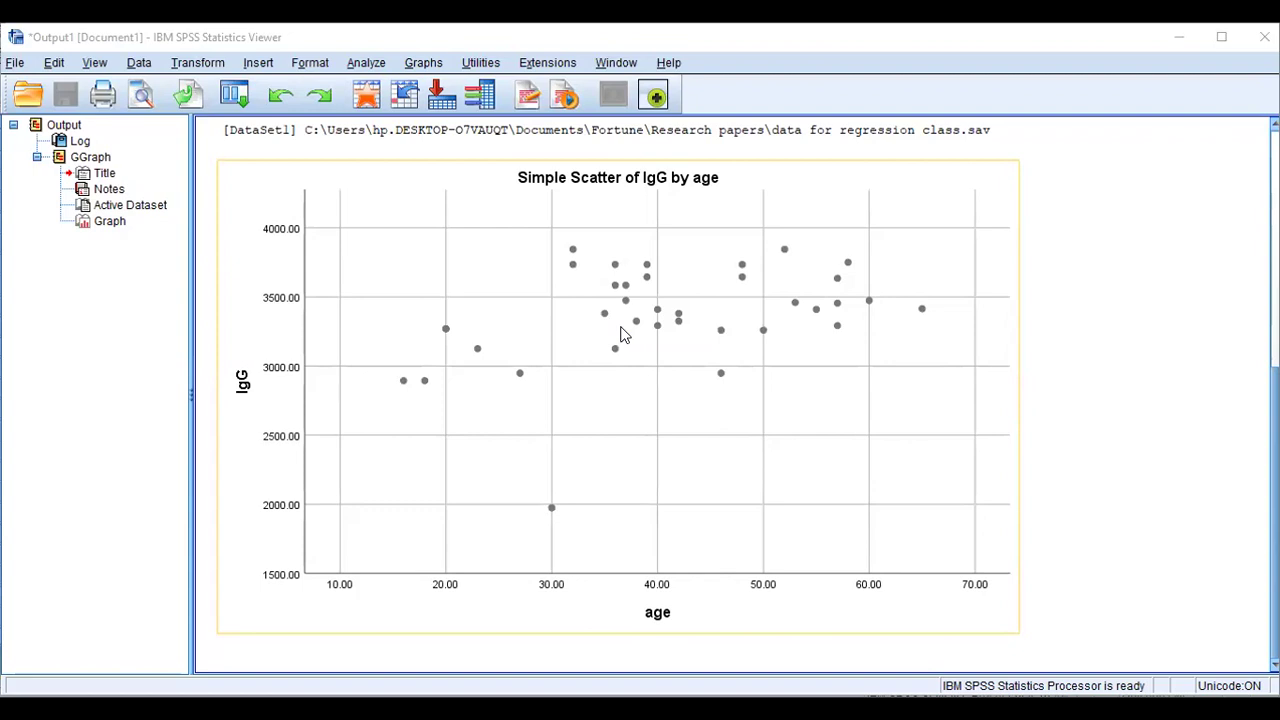
left_click(621, 333)
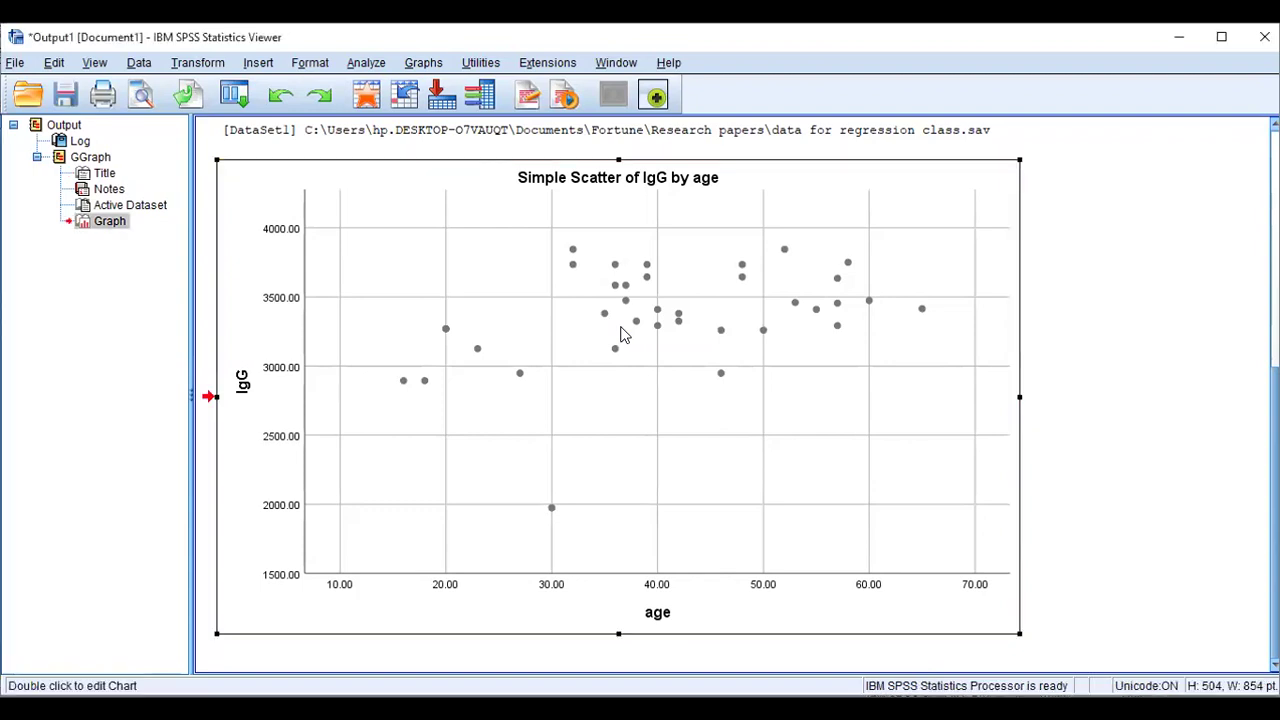
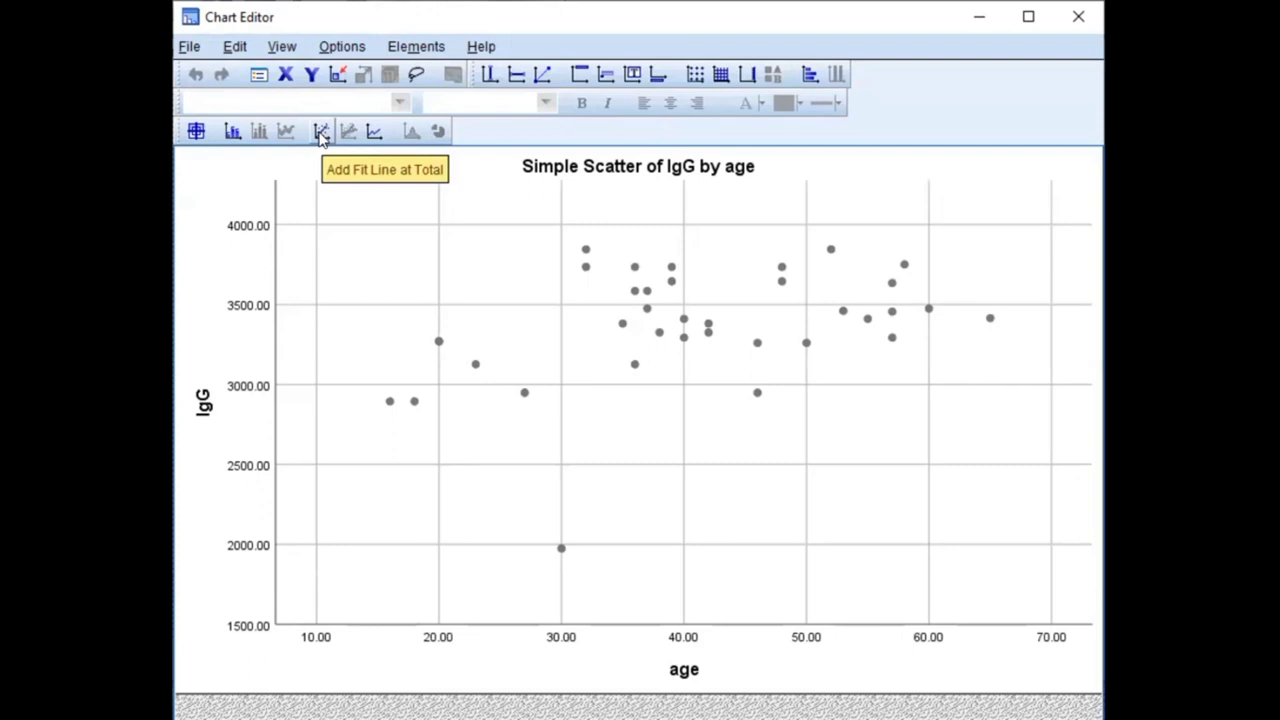
left_click(321, 134)
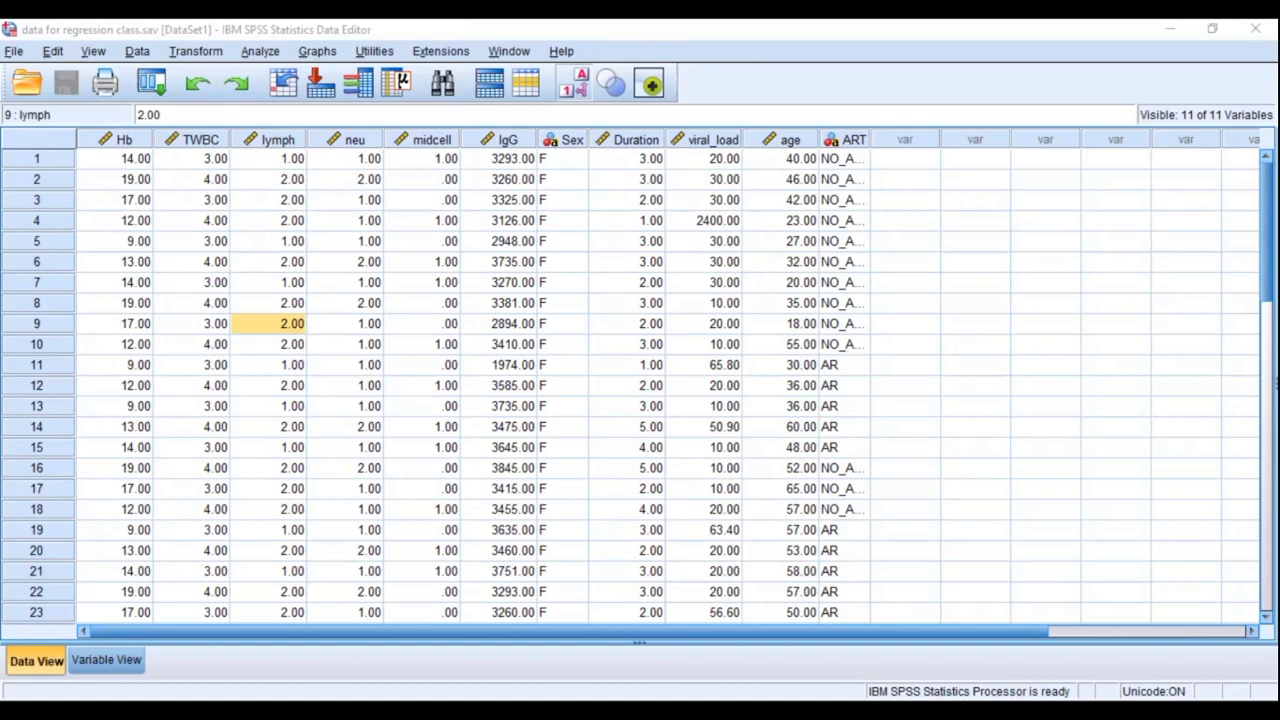
Step: Return to the Data Editor and set up a linear regression with IgG as dependent and age as independent variable
left_click(382, 115)
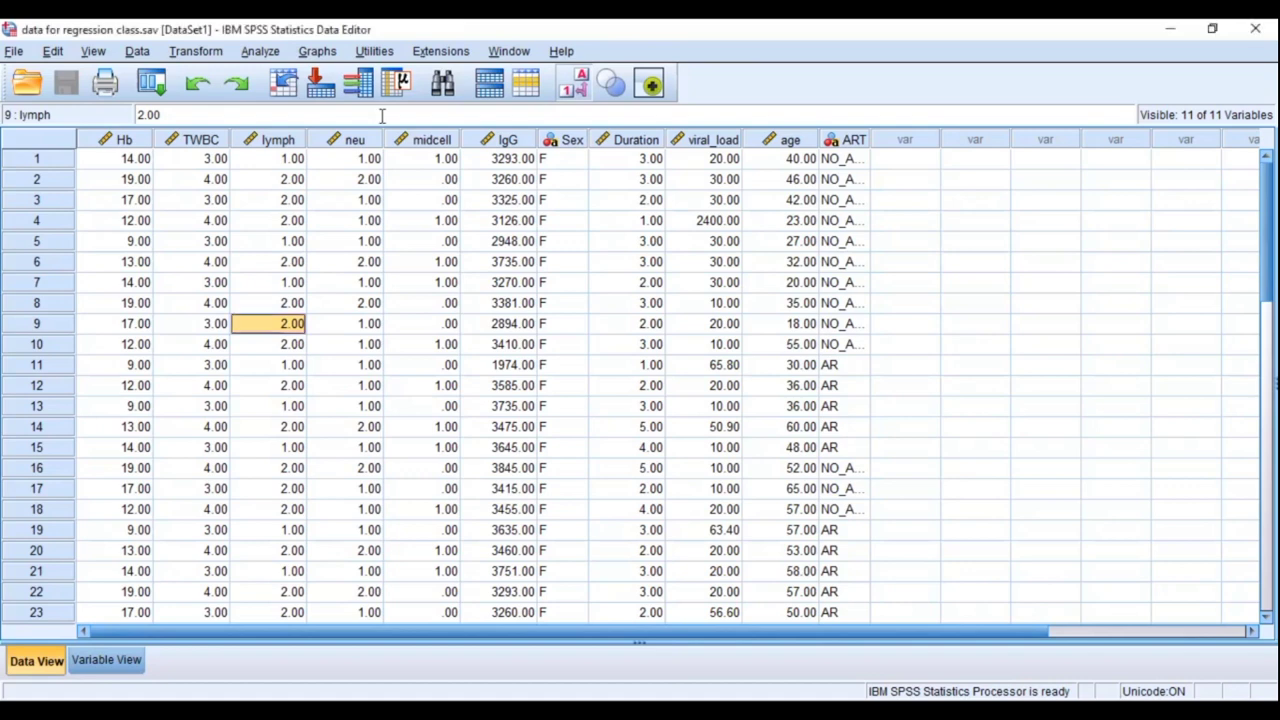
left_click(316, 55)
left_click(262, 52)
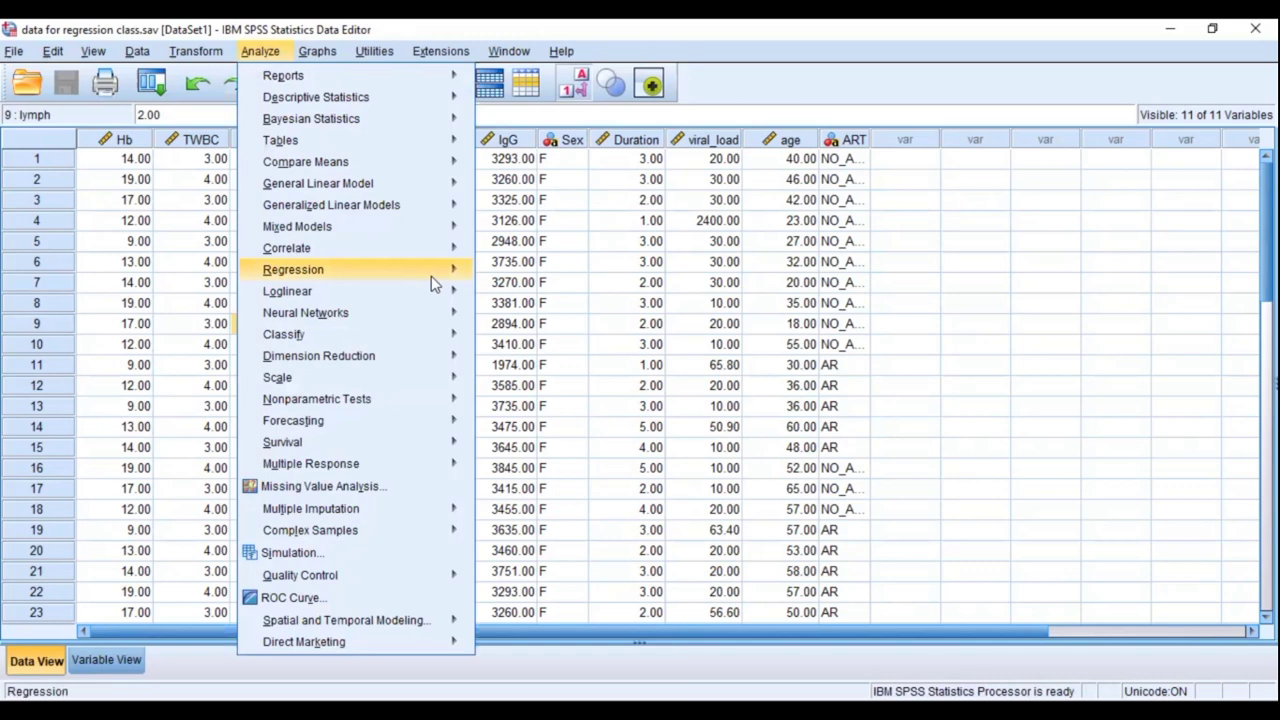
mouse_move(431, 278)
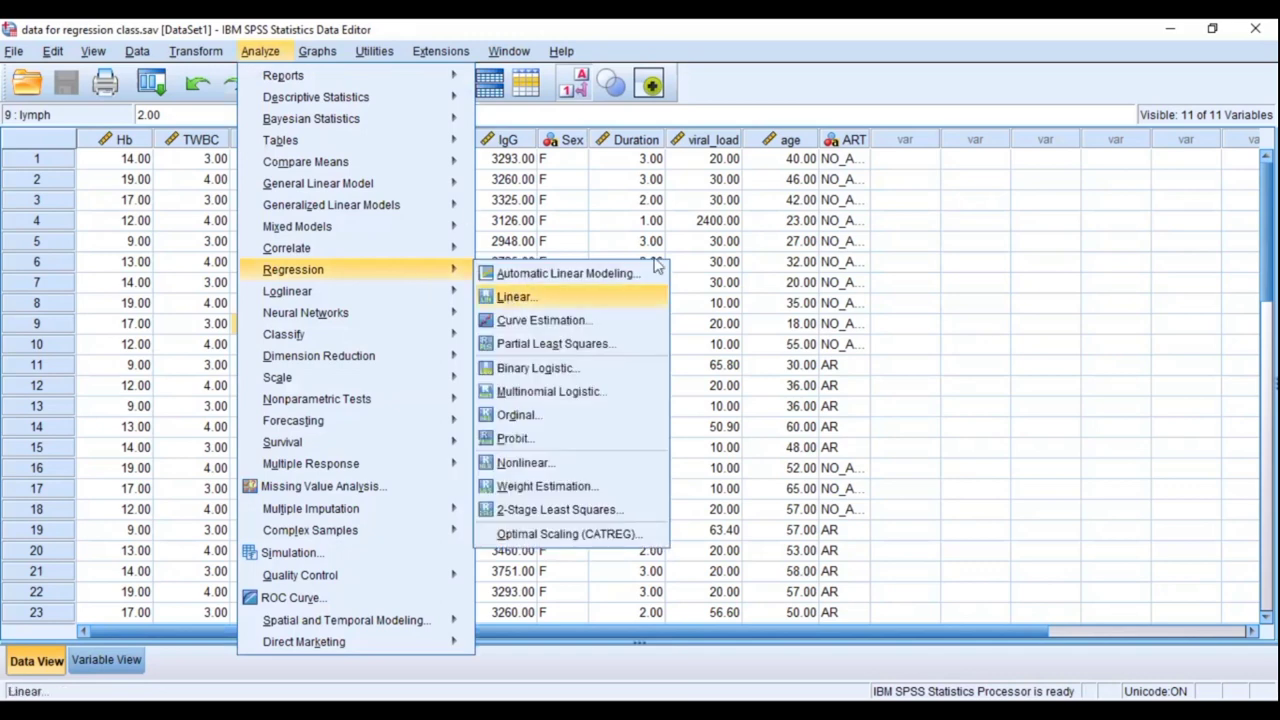
key("Return")
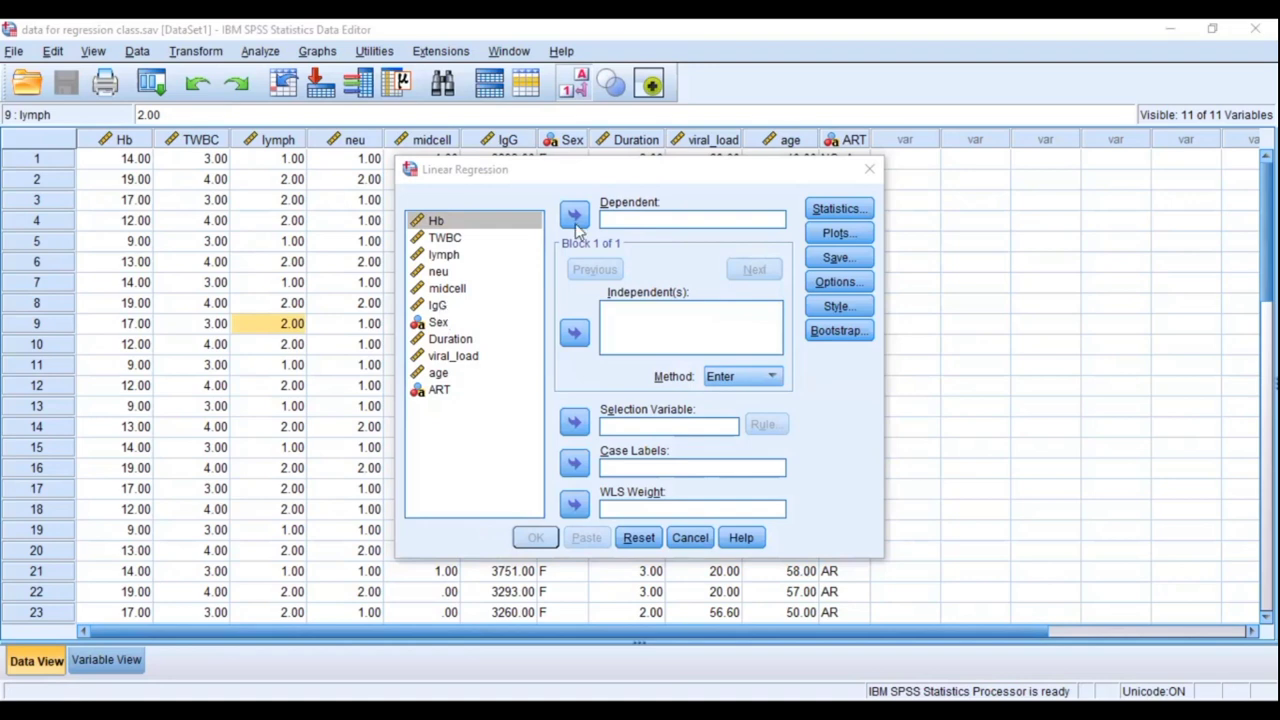
left_click(576, 229)
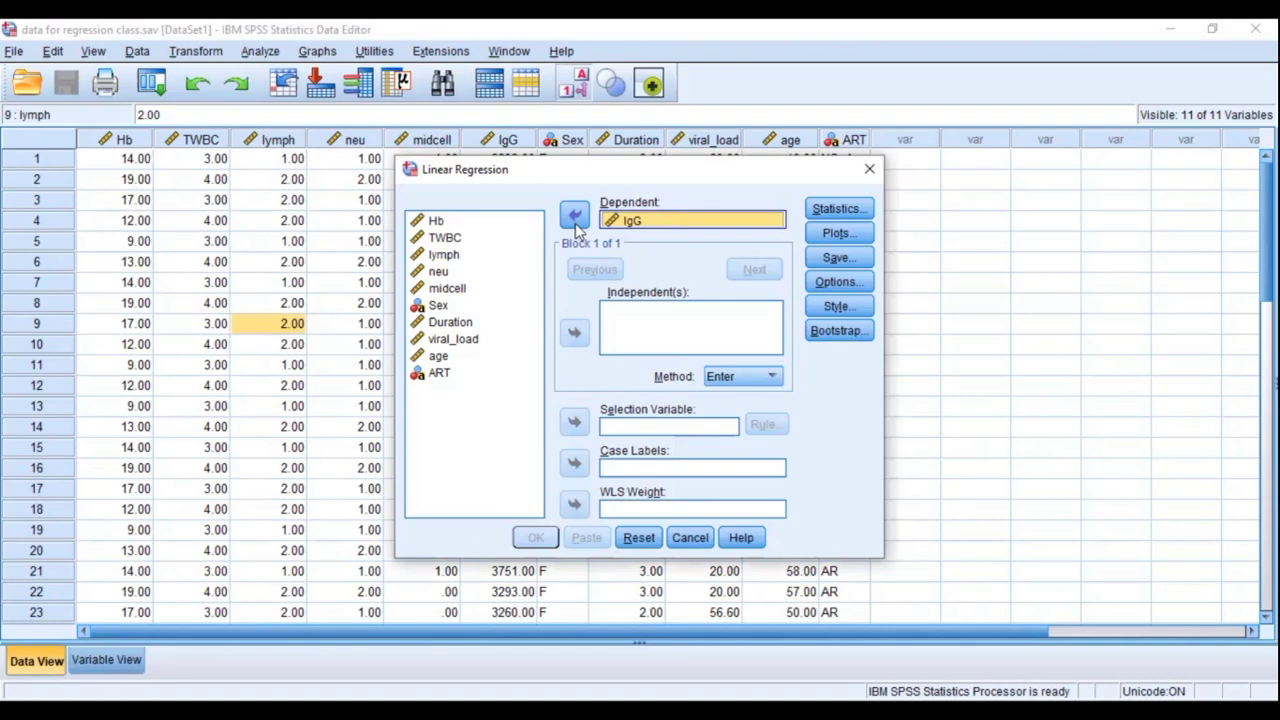
left_click(490, 355)
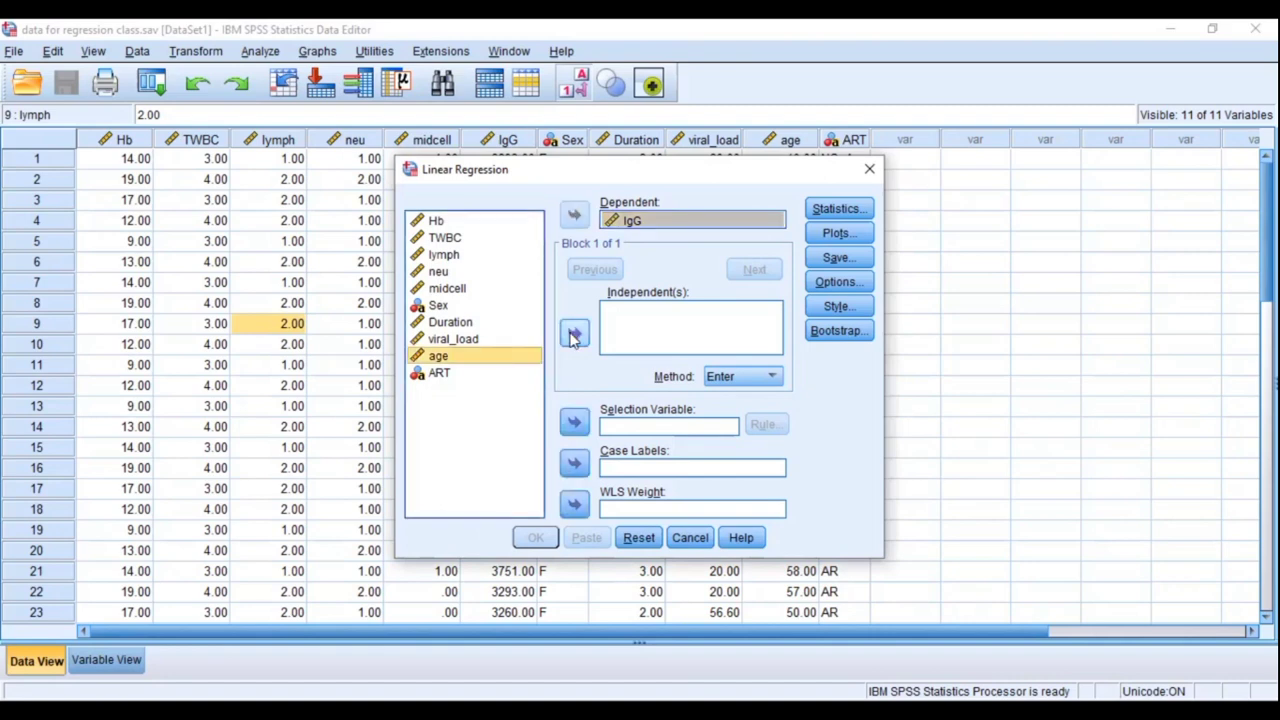
left_click(574, 334)
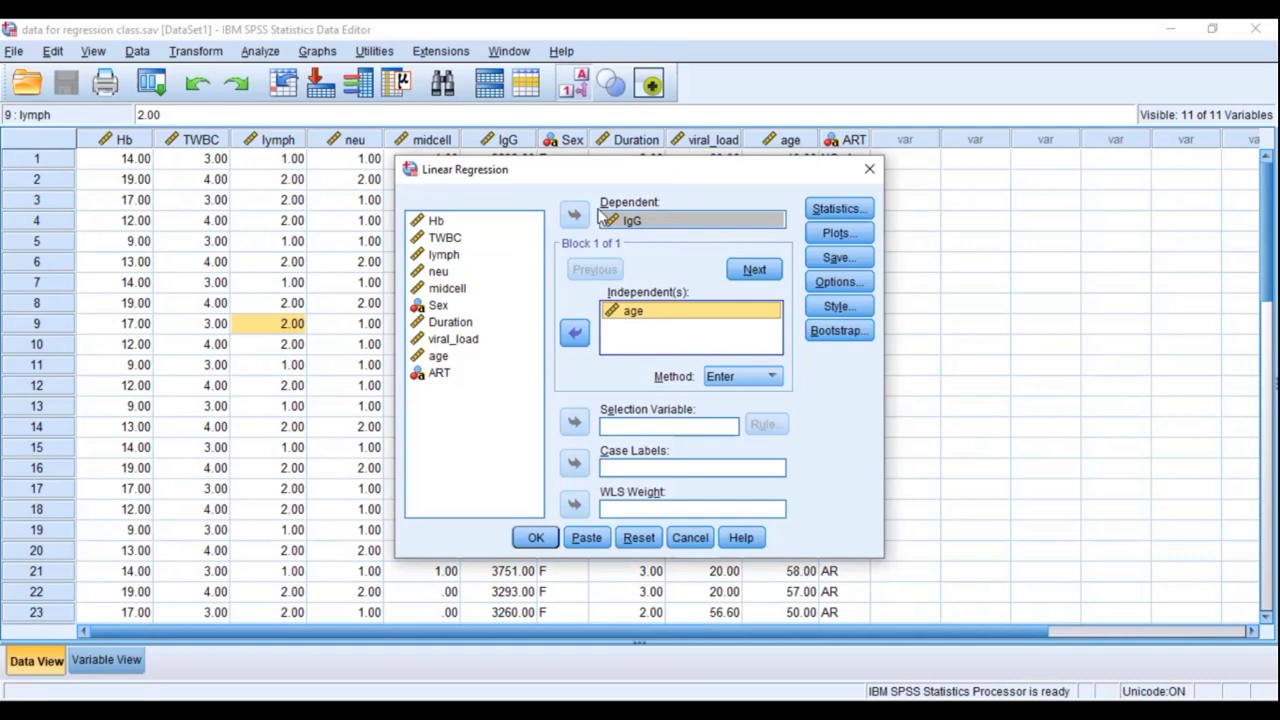
Step: Add 95% confidence intervals, descriptives, Durbin-Watson, and casewise diagnostics for outliers outside 3 standard deviations to the regression statistics
left_click(821, 216)
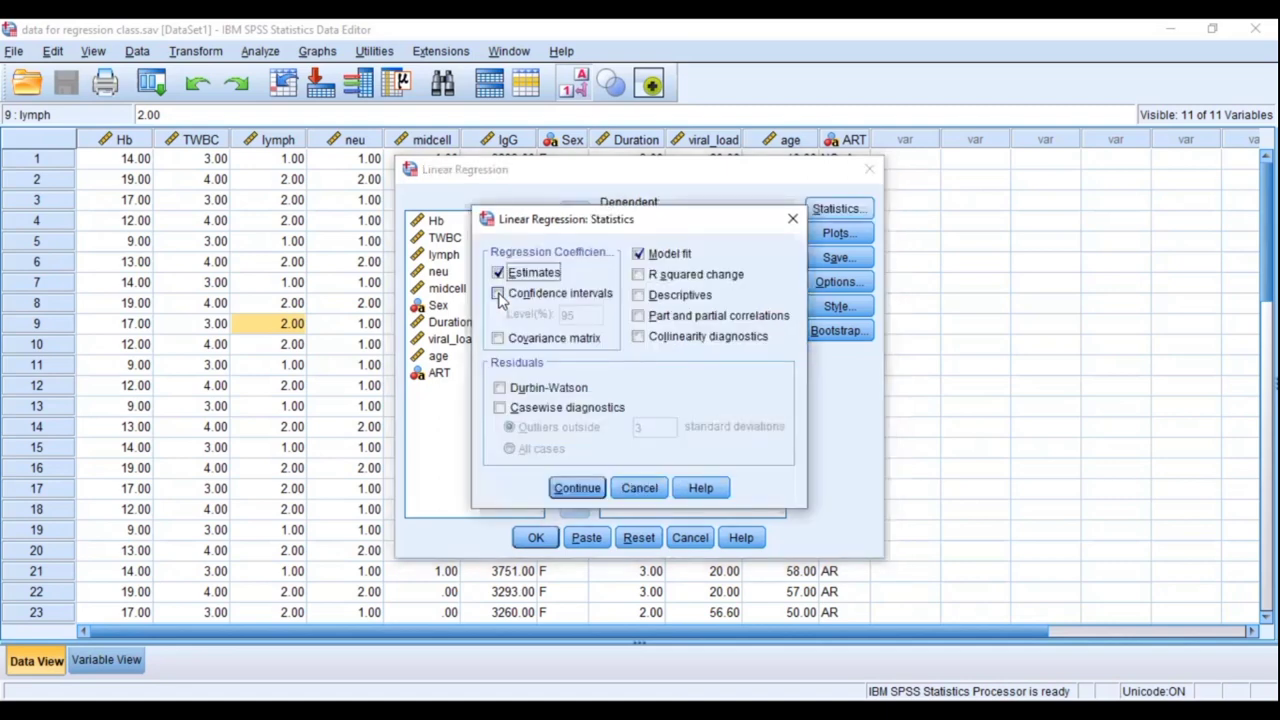
left_click(499, 295)
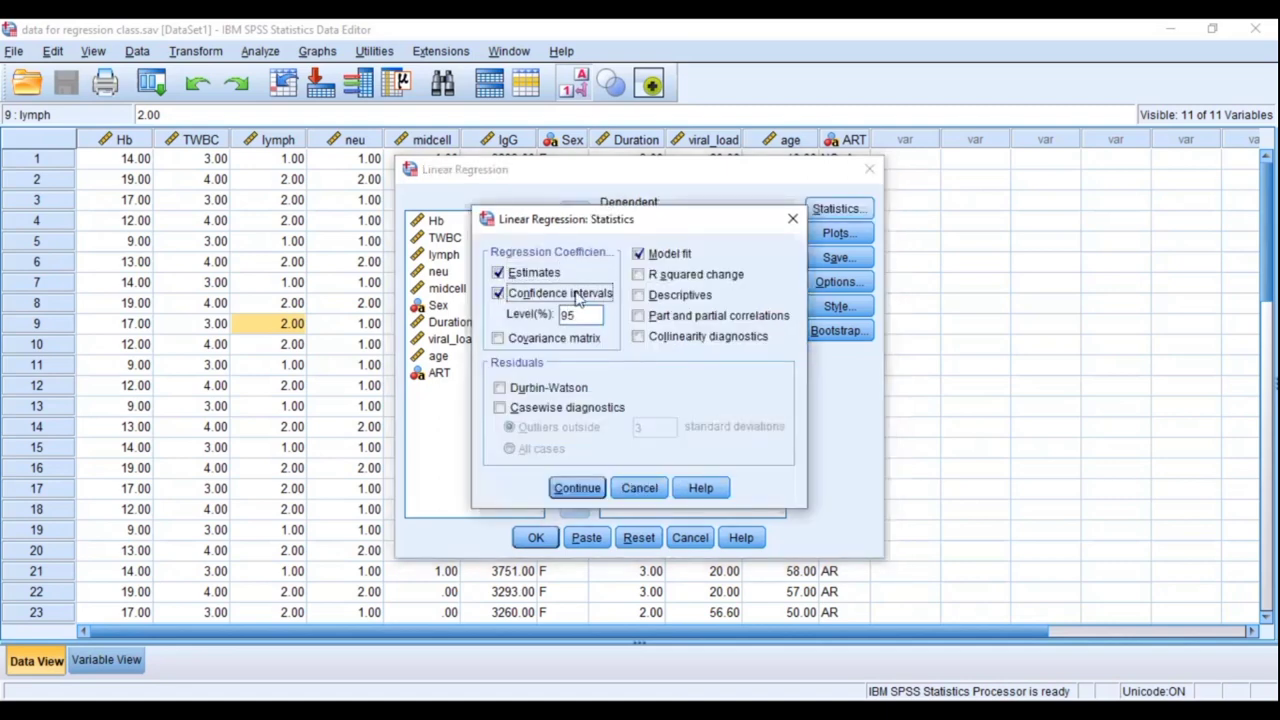
left_click(639, 295)
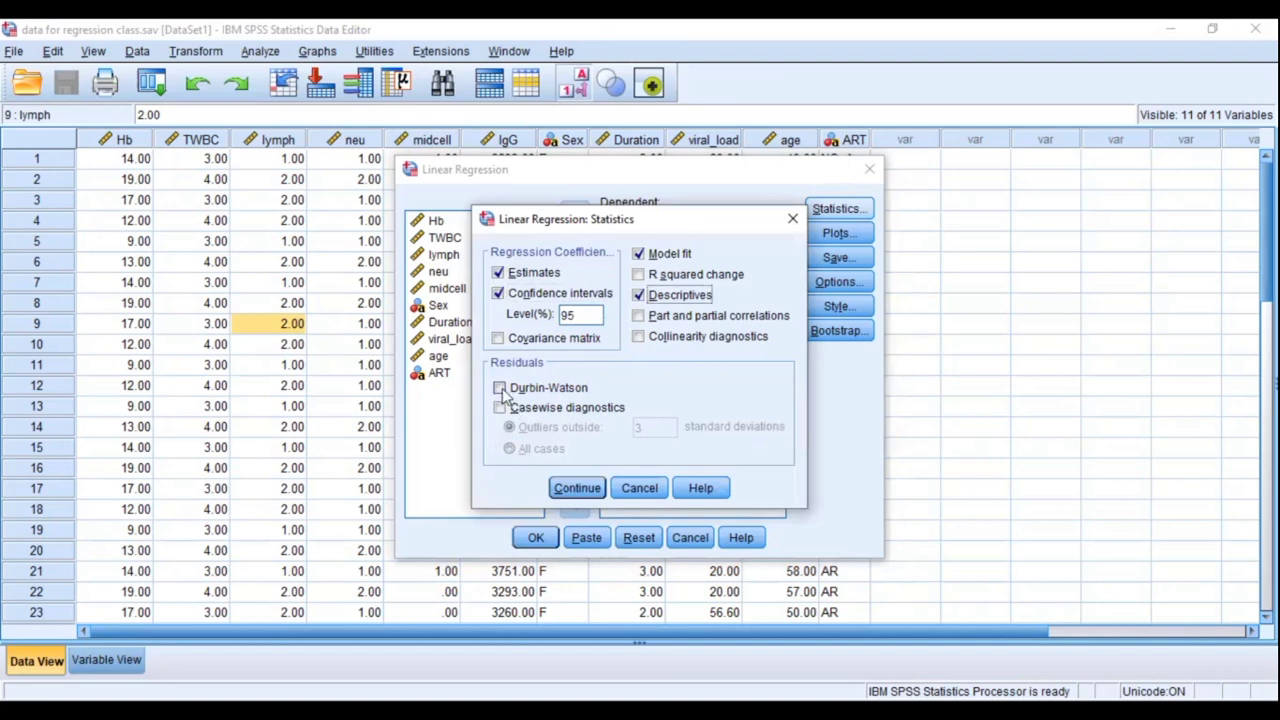
left_click(500, 389)
left_click(500, 389)
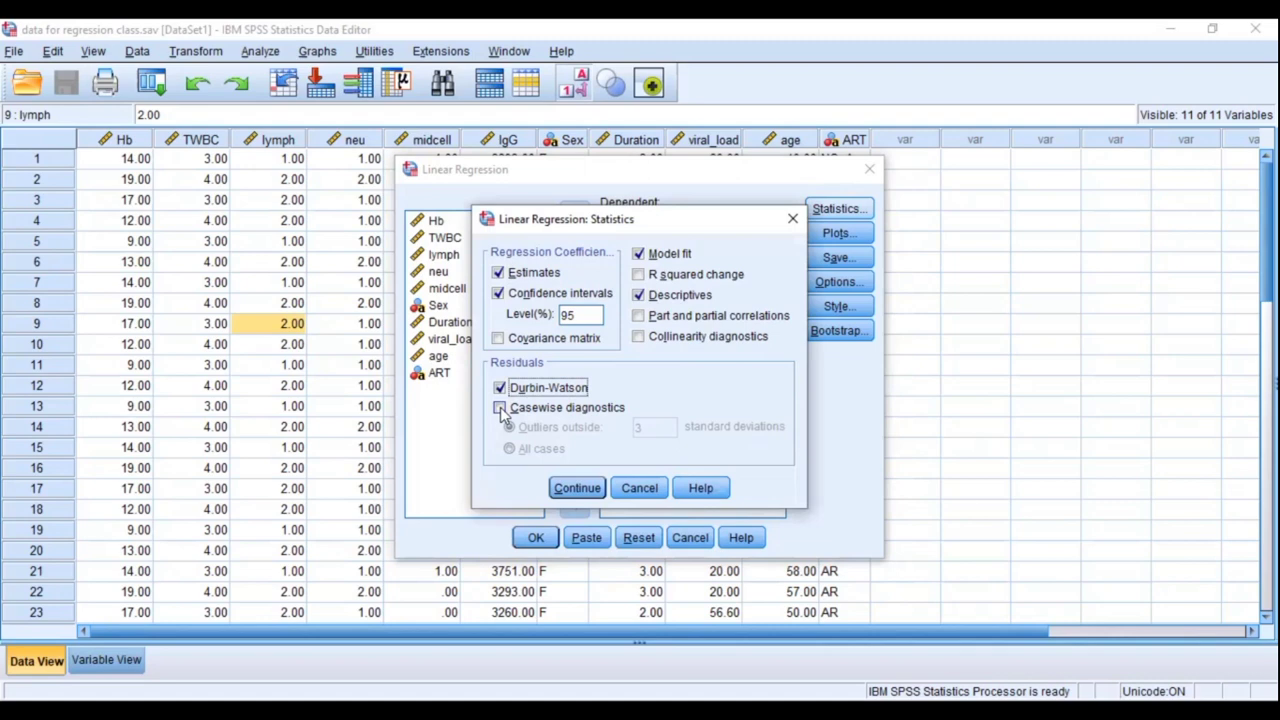
left_click(500, 408)
left_click(575, 489)
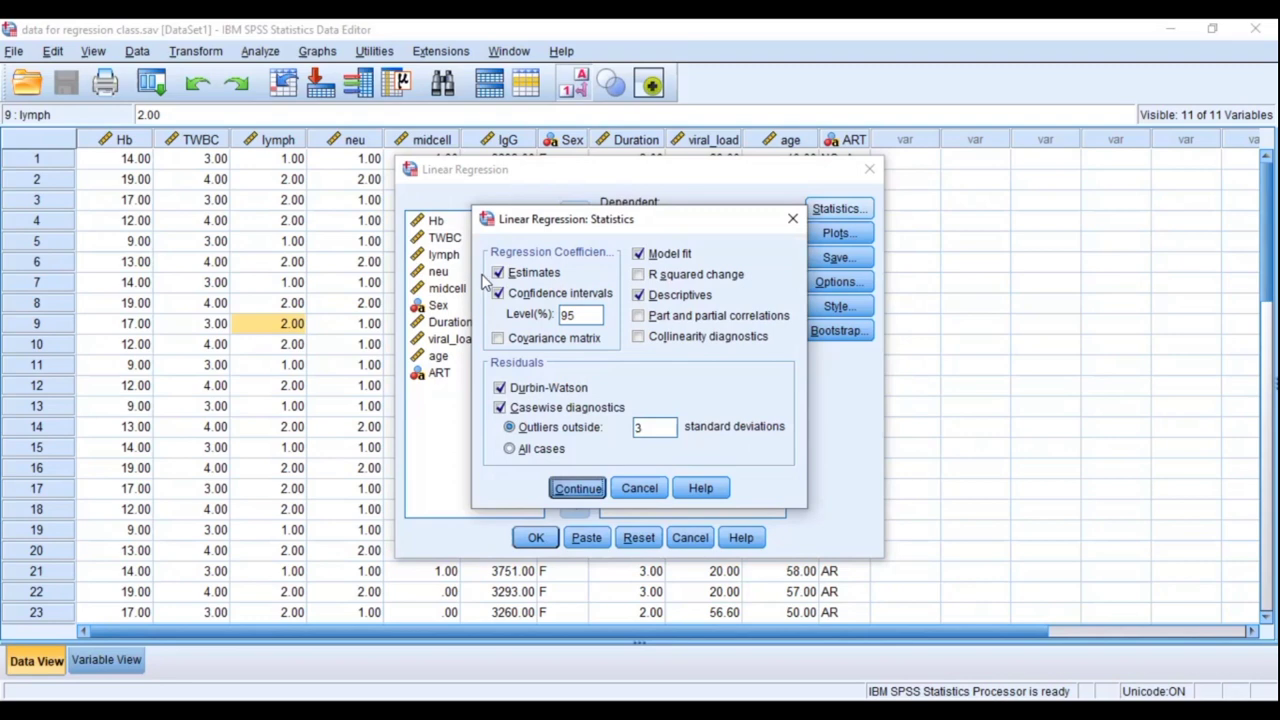
key("Return")
Step: Configure the regression plots with *ZRESID as Y, *ZPRED as X and a normal probability plot of the standardized residuals
key("alt+t")
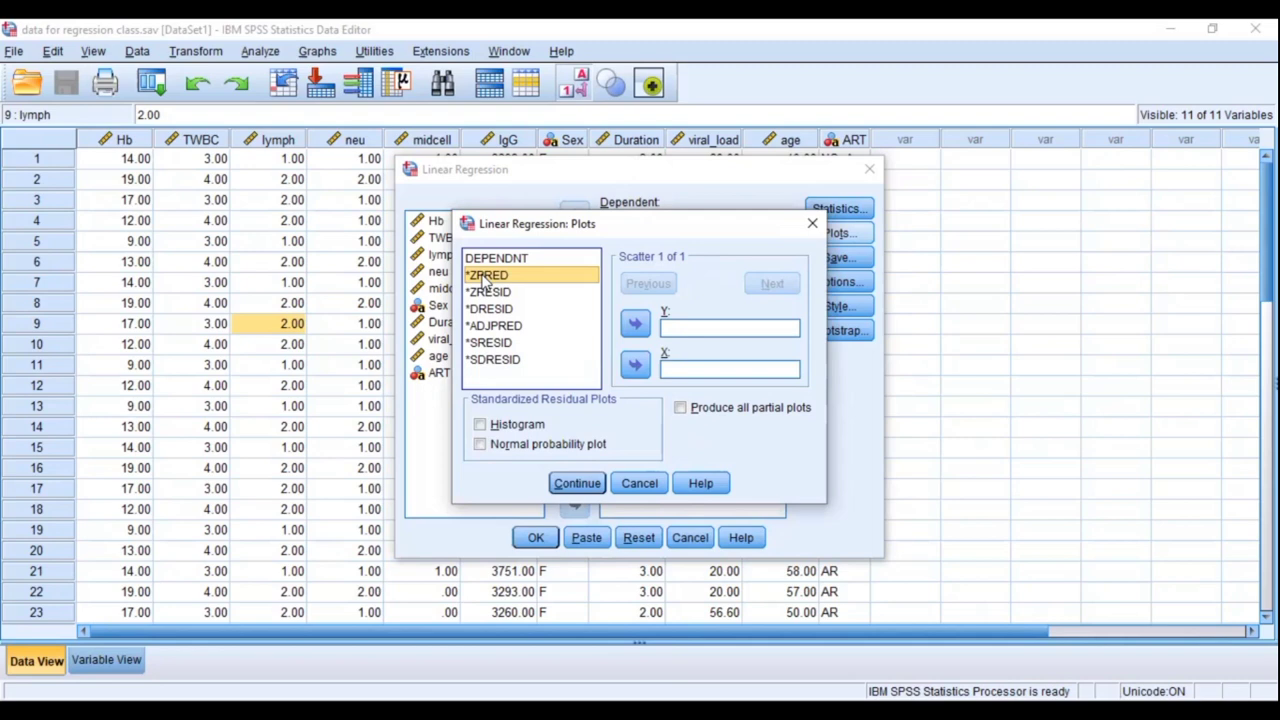
left_click(488, 283)
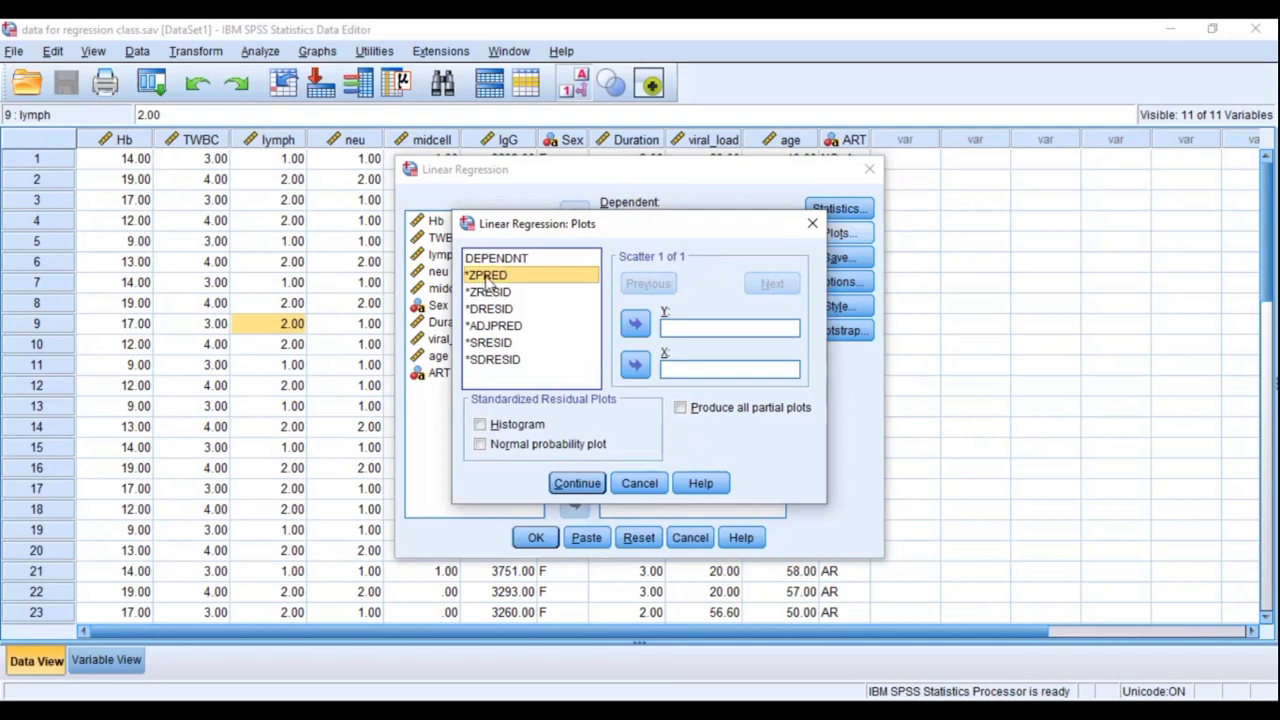
left_click(633, 366)
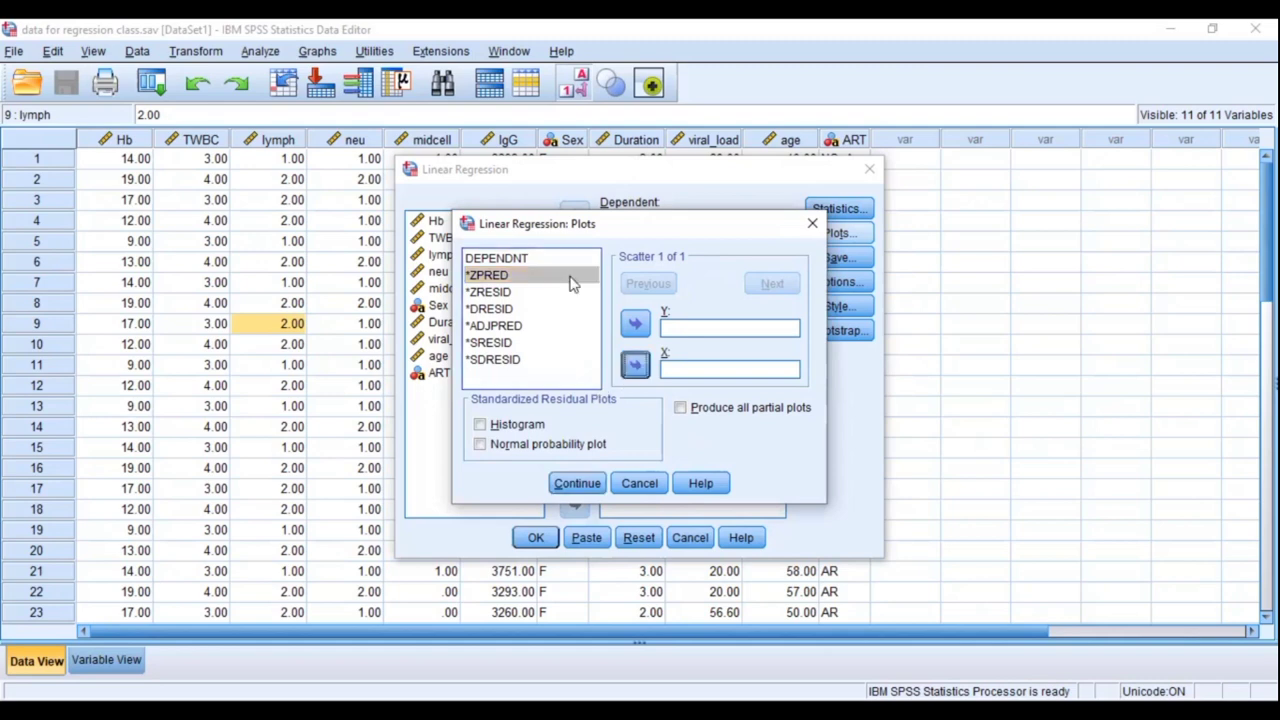
left_click(498, 292)
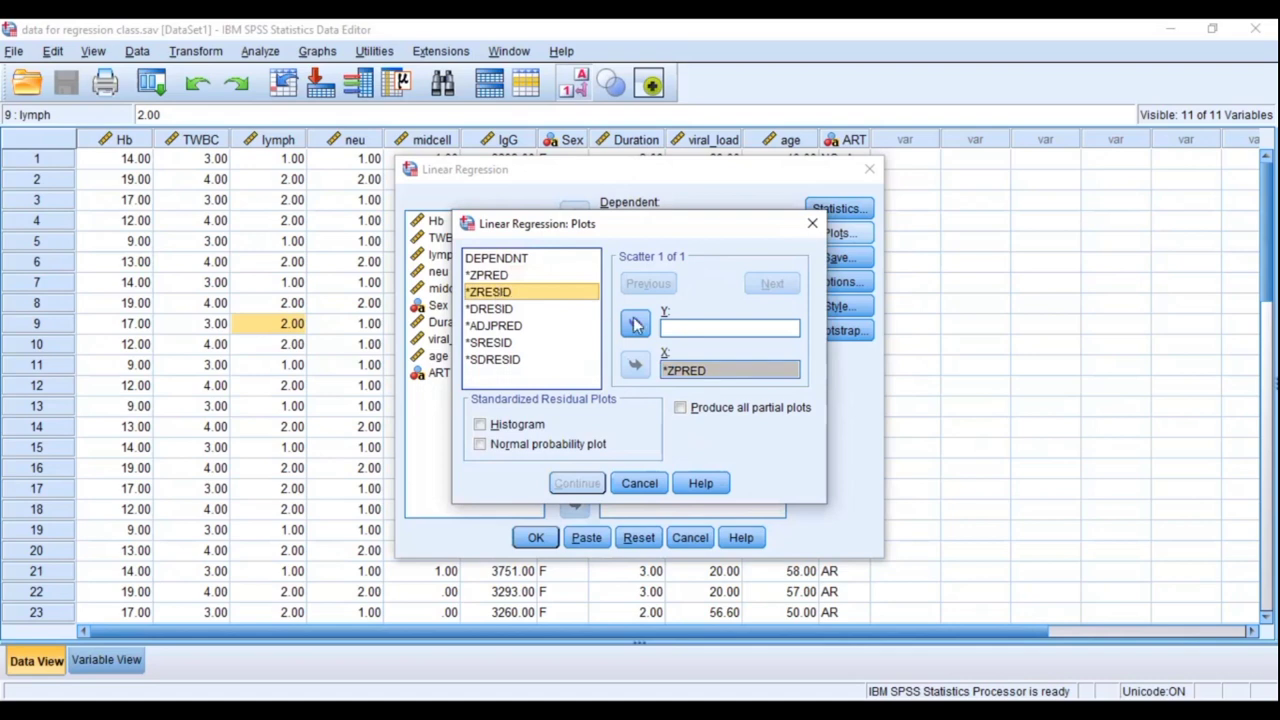
left_click(635, 323)
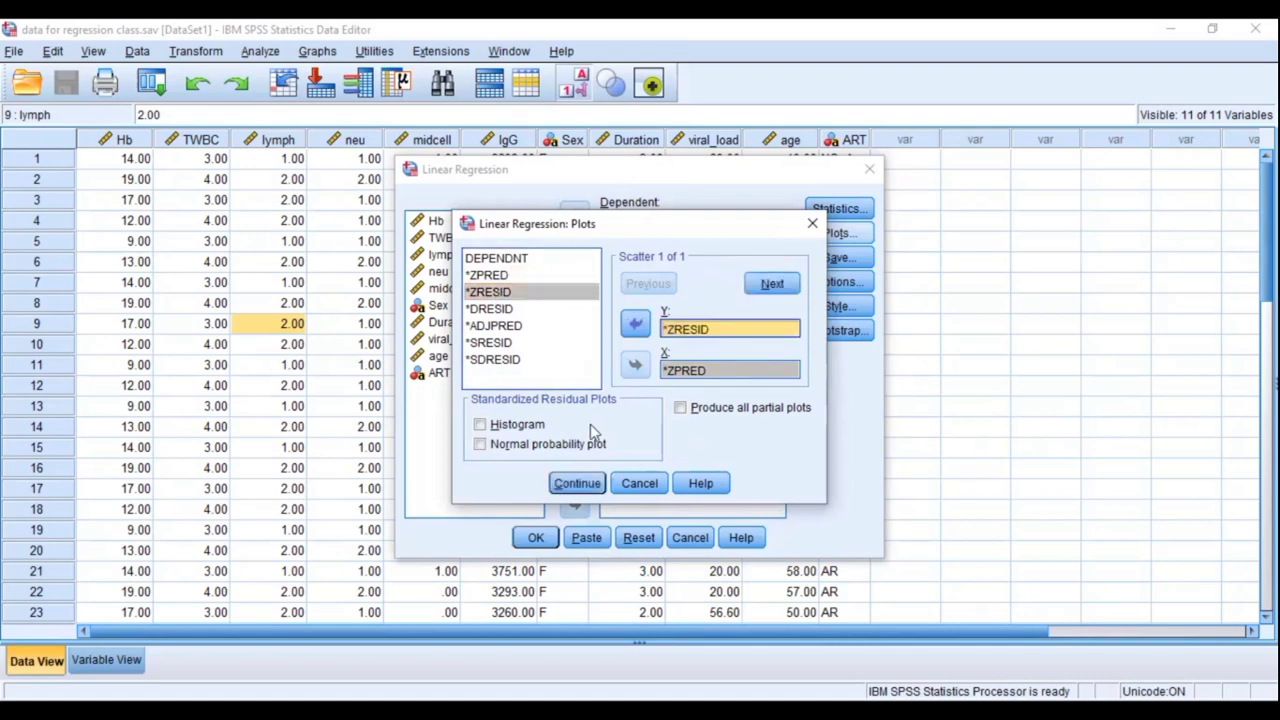
left_click(481, 445)
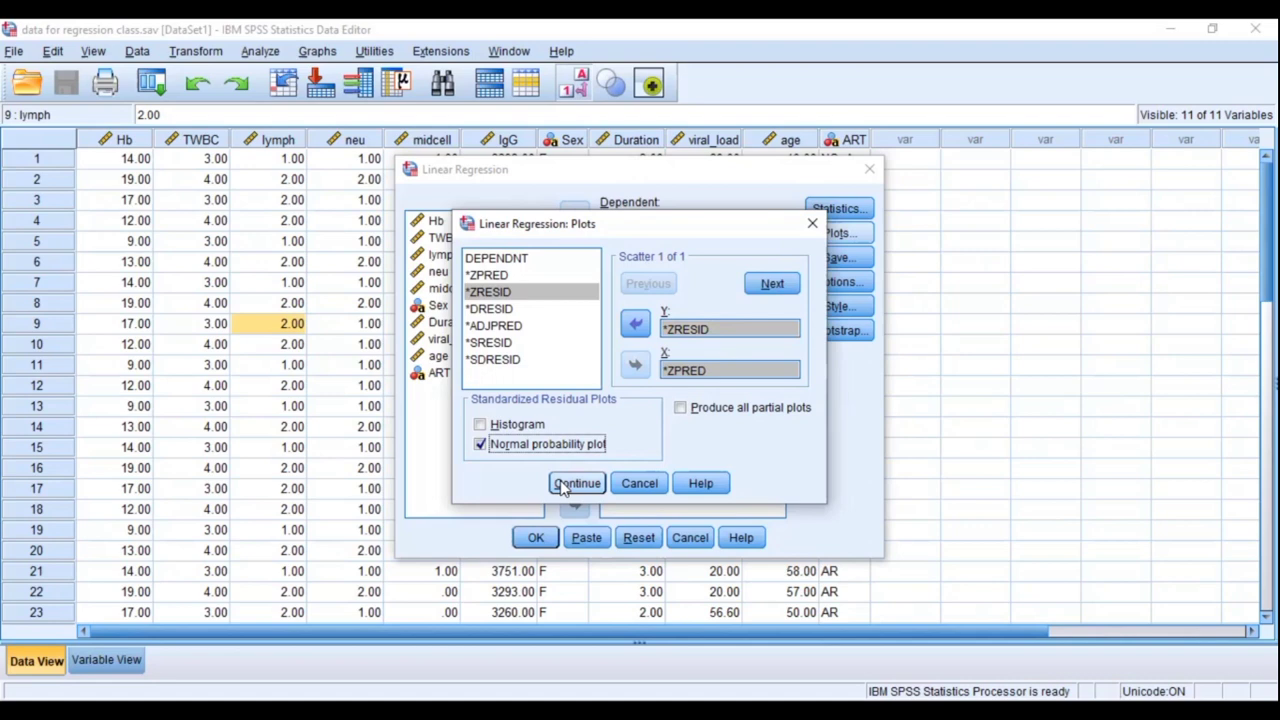
key("Return")
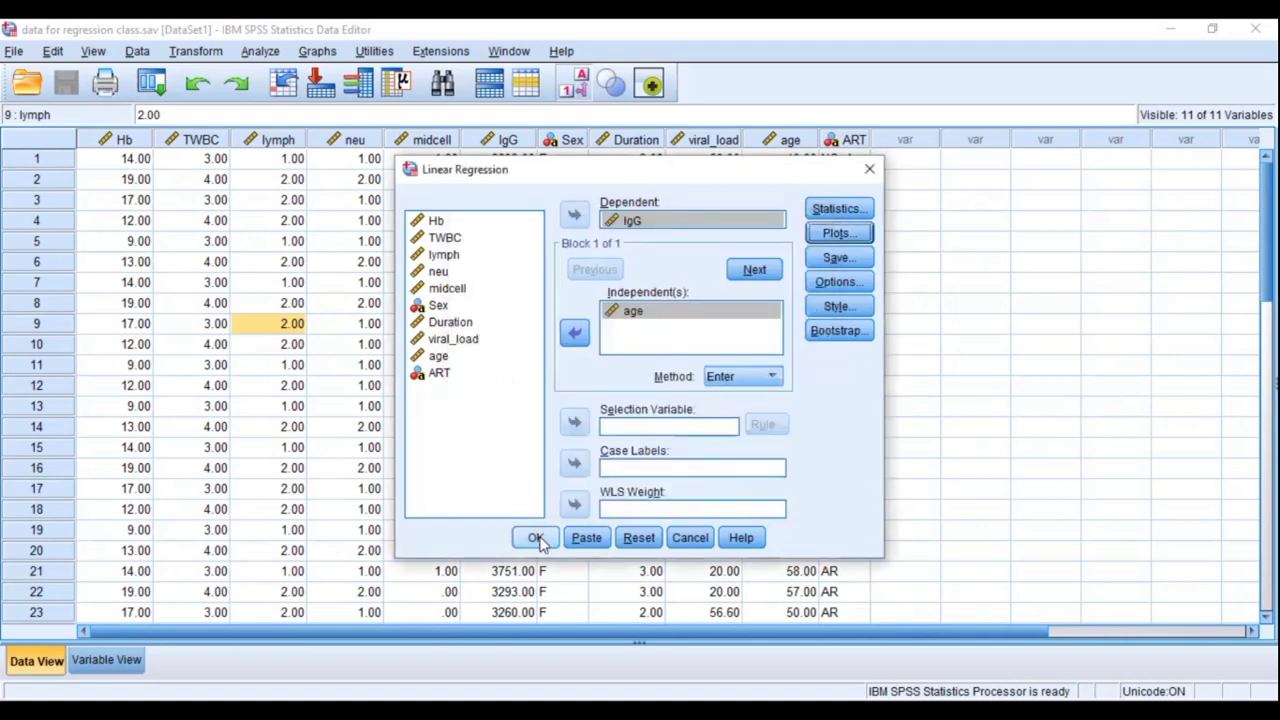
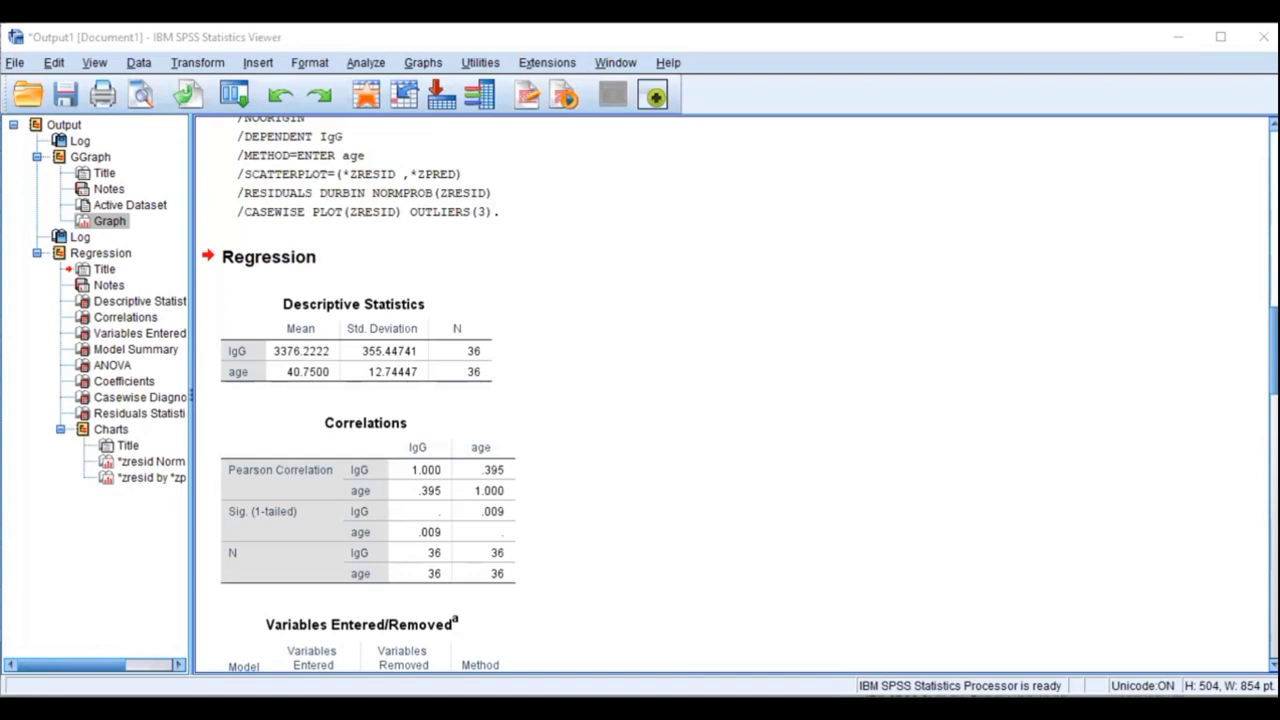
Step: Check the regression output for the Durbin-Watson statistic, the casewise diagnostics and the residuals statistics
scroll(730, 395, "down", 10)
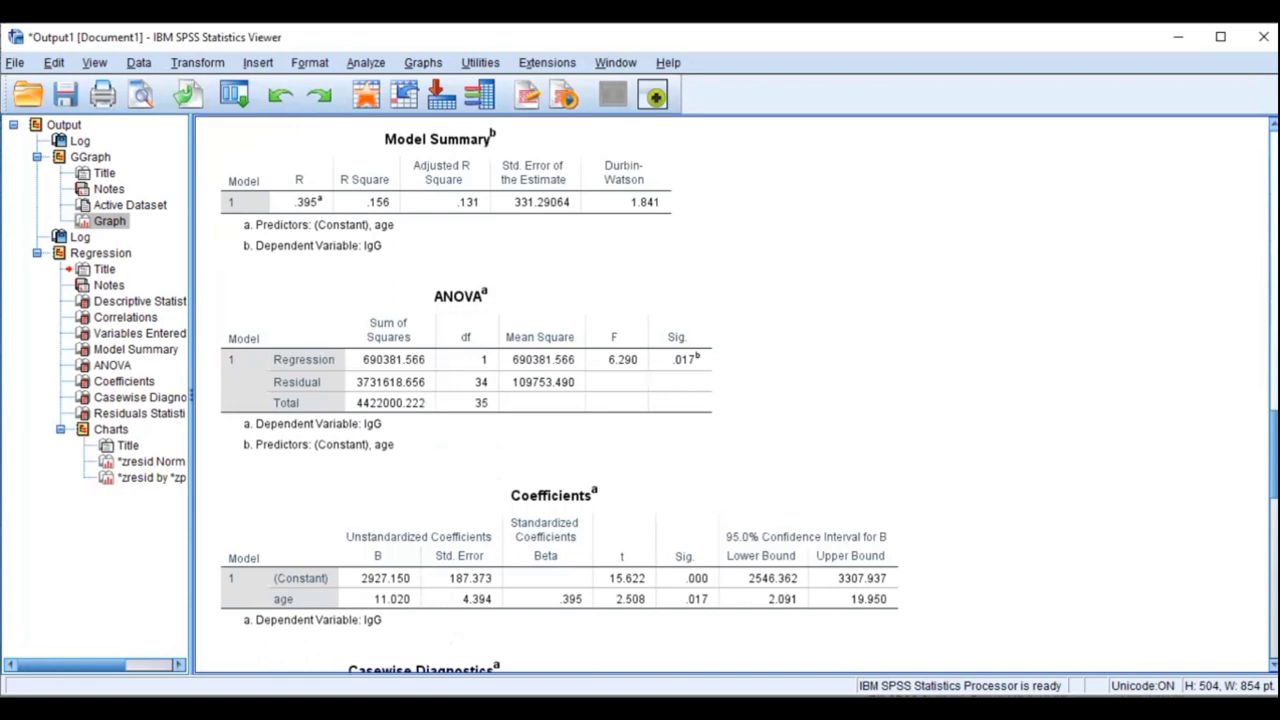
scroll(730, 395, "down", 3)
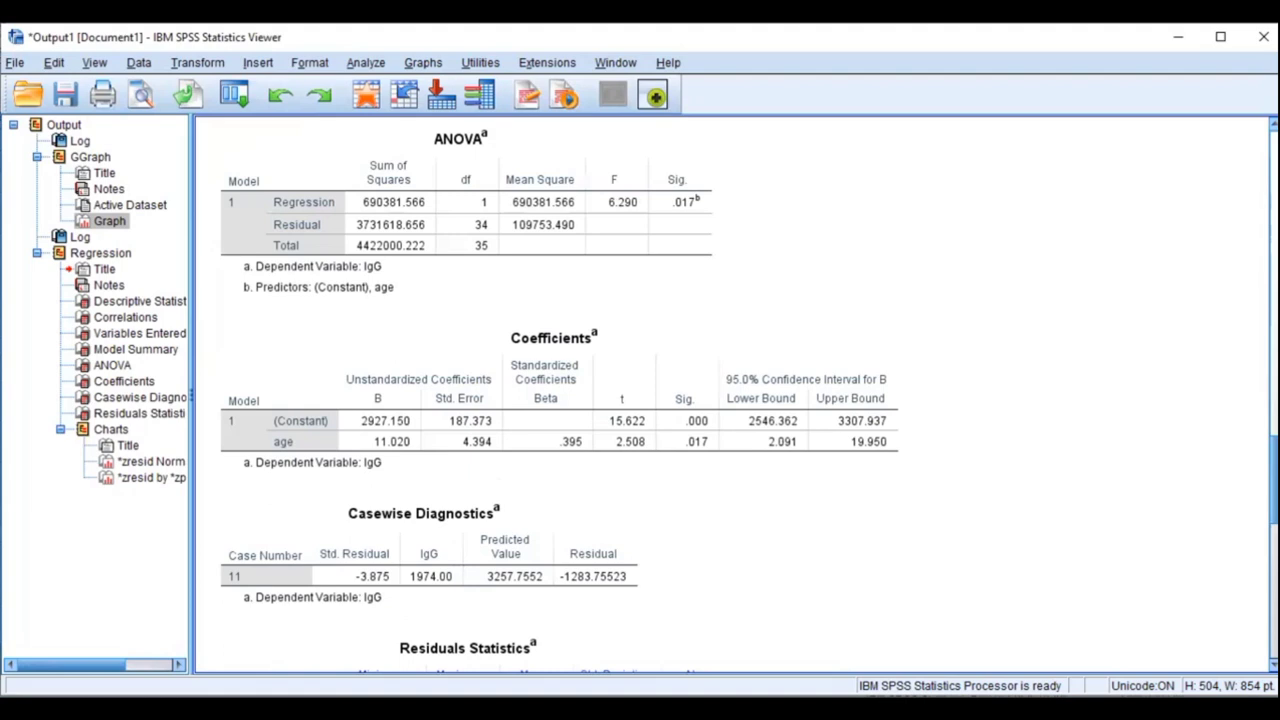
scroll(829, 303, "up", 5)
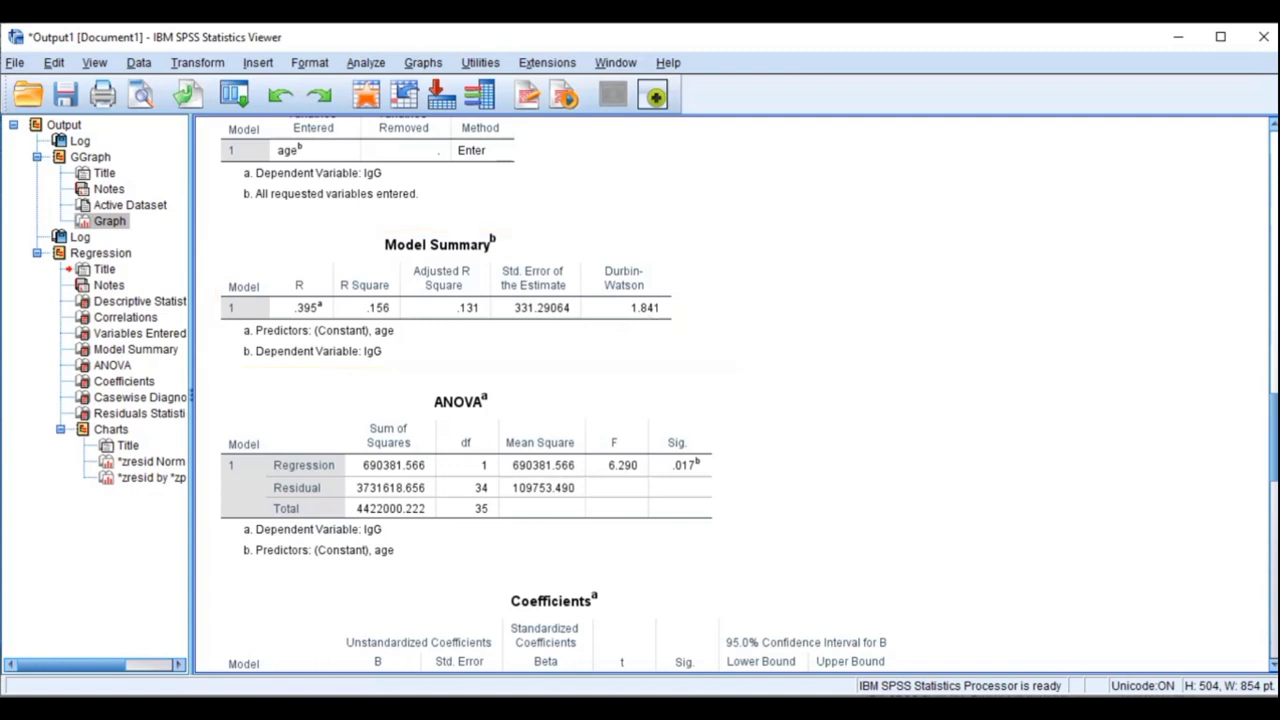
scroll(730, 390, "down", 5)
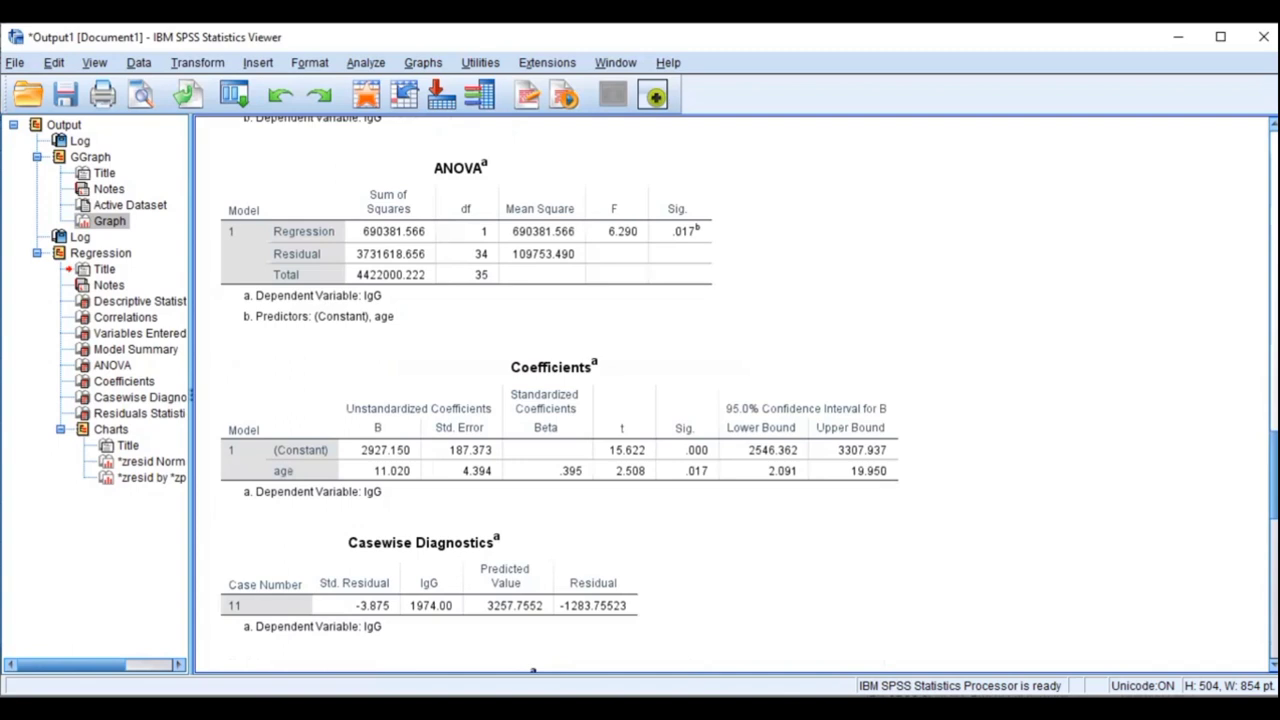
scroll(730, 390, "down", 5)
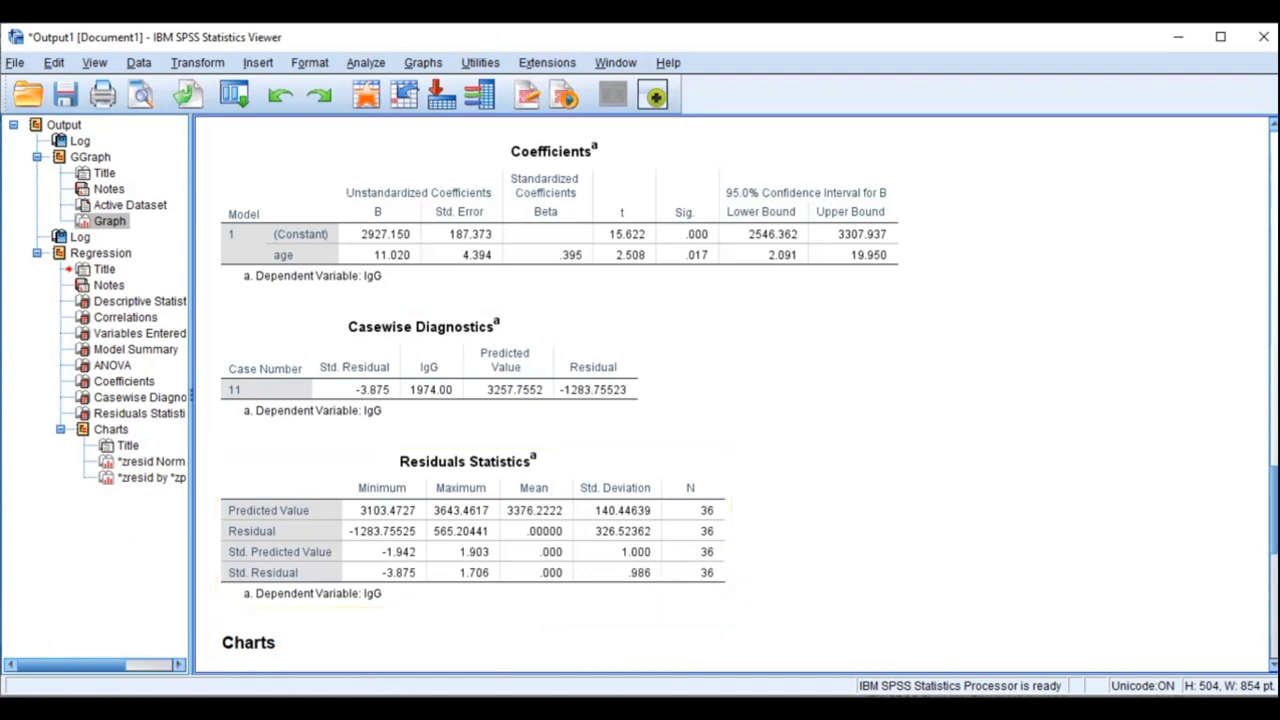
Step: Examine the normal P-P plot of the standardized residuals and the residual scatterplot for normality and homoscedasticity
scroll(730, 395, "down", 5)
scroll(730, 395, "down", 2)
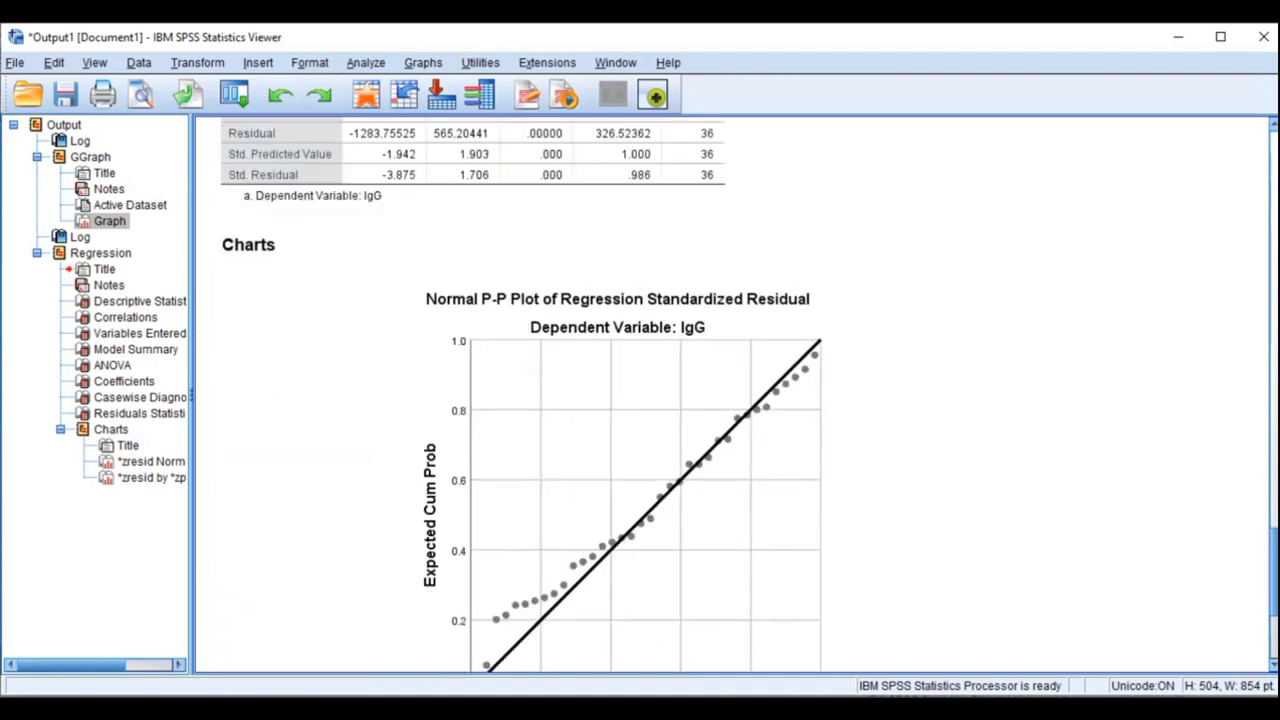
scroll(797, 567, "down", 2)
left_click(797, 567)
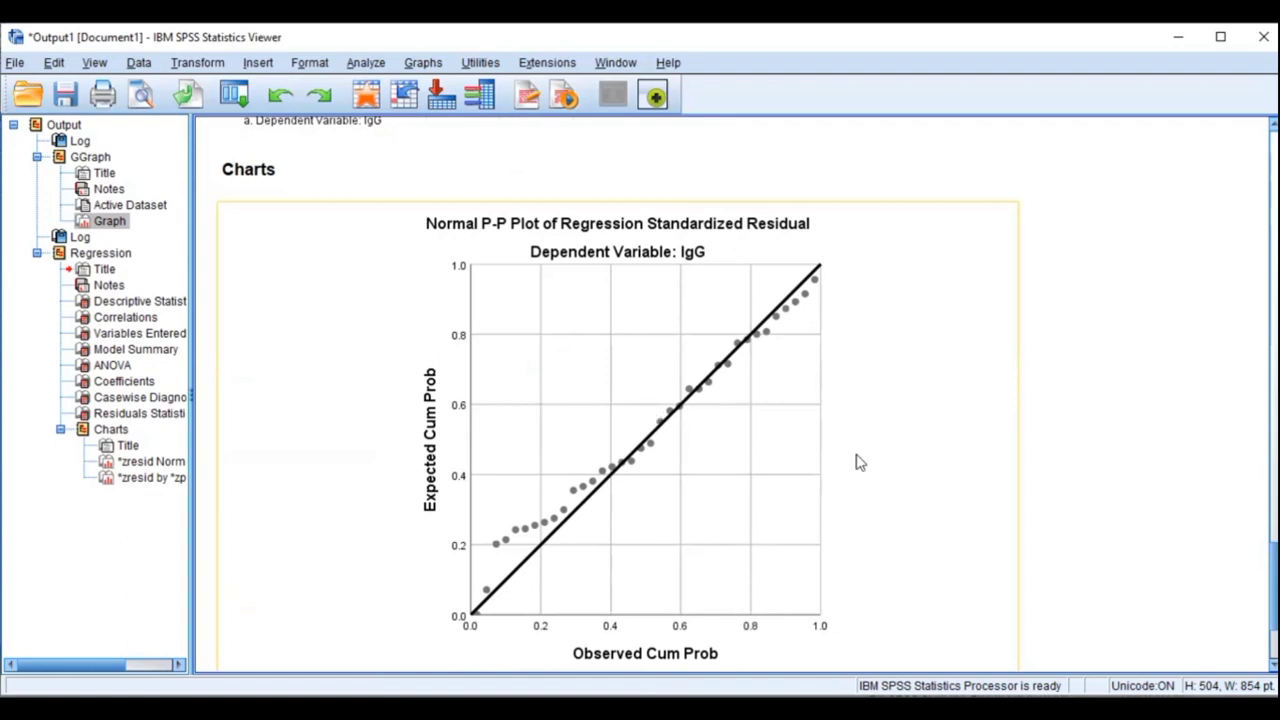
left_click(1056, 466)
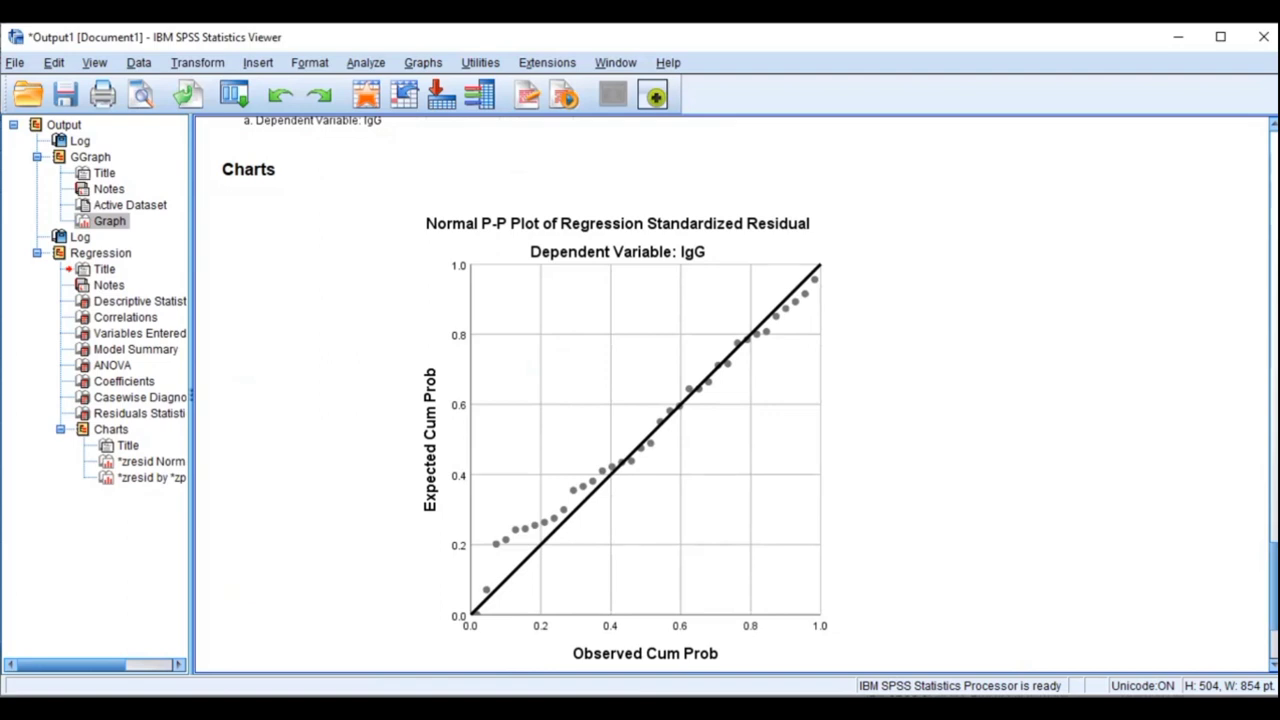
scroll(640, 400, "down", 1)
scroll(730, 390, "down", 3)
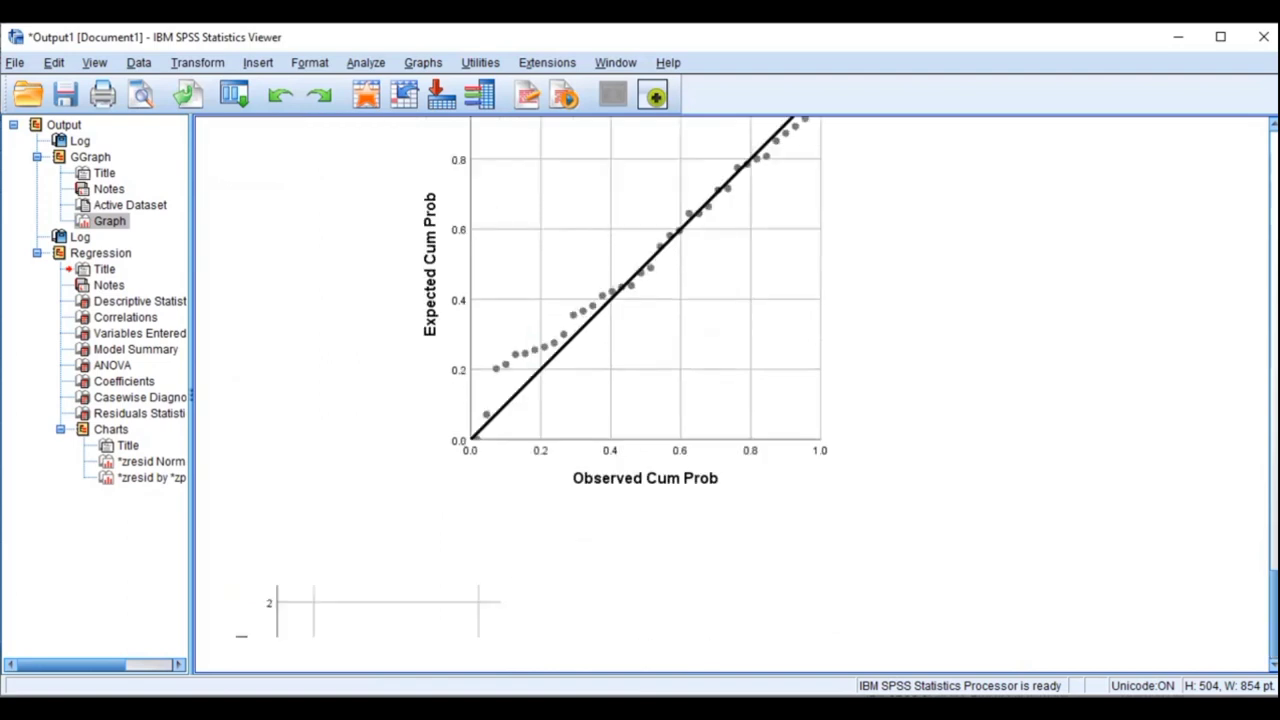
scroll(640, 390, "down", 5)
scroll(809, 626, "up", 7)
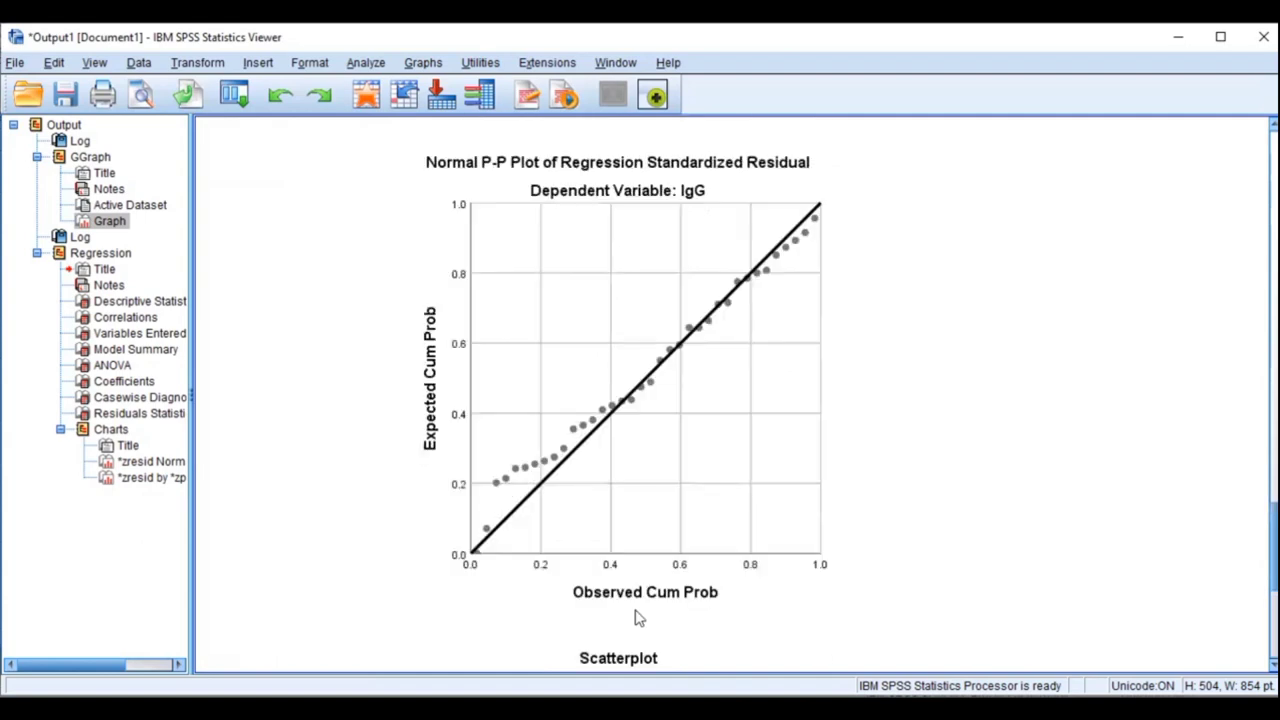
left_click(825, 376)
Step: Return to the start of the regression output and read the Descriptive Statistics and Correlations tables for IgG and age
scroll(640, 390, "up", 1)
scroll(640, 390, "up", 4)
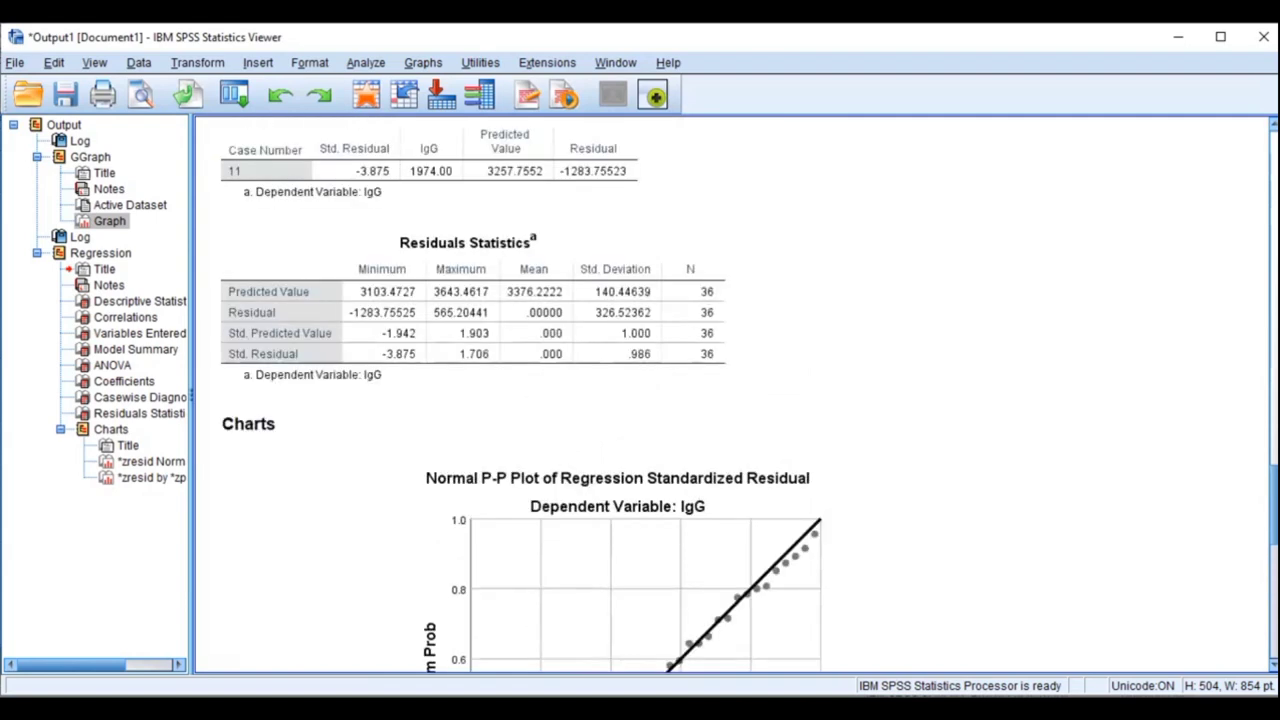
scroll(640, 390, "up", 1)
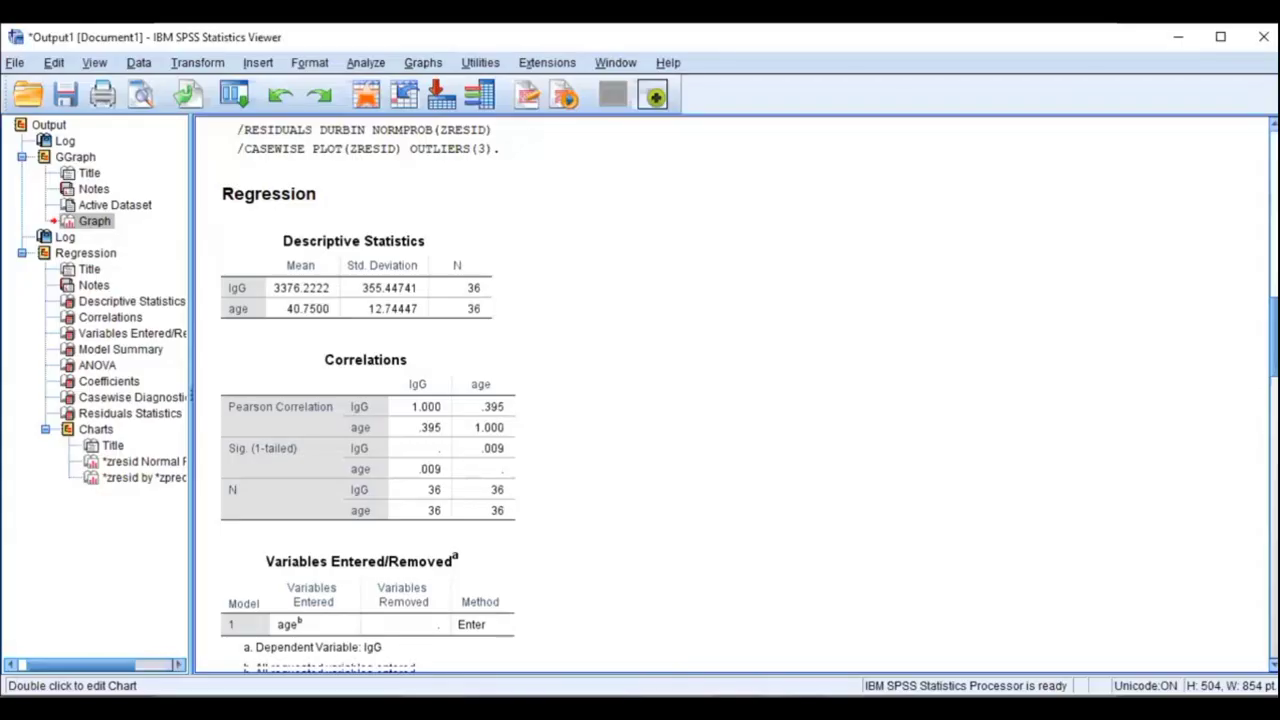
left_click(312, 237)
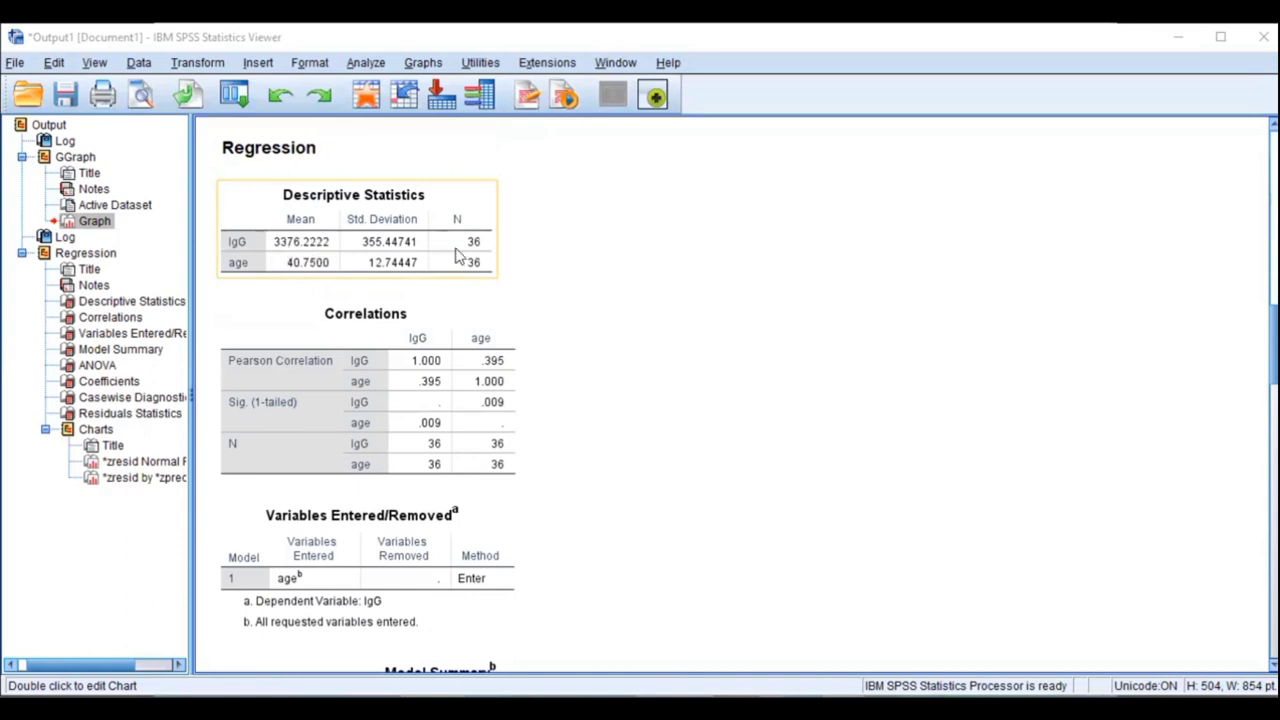
left_click(513, 246)
left_click(505, 347)
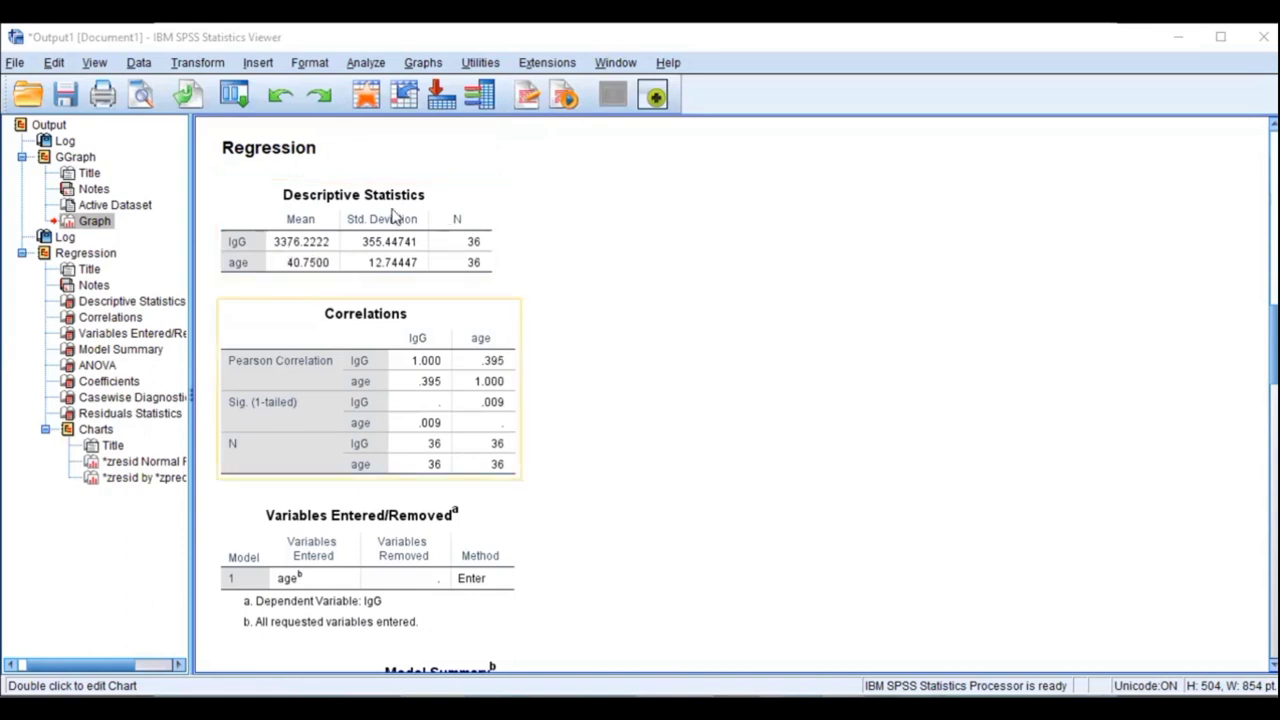
left_click(395, 218)
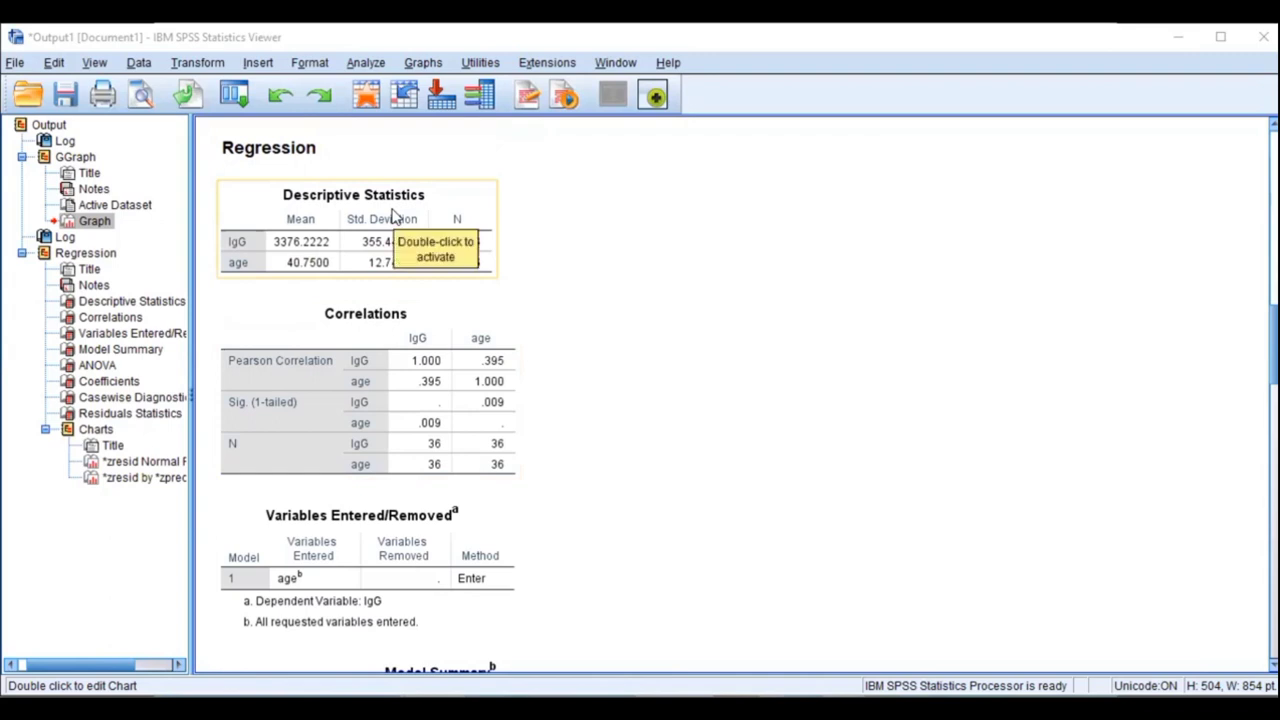
left_click(1032, 353)
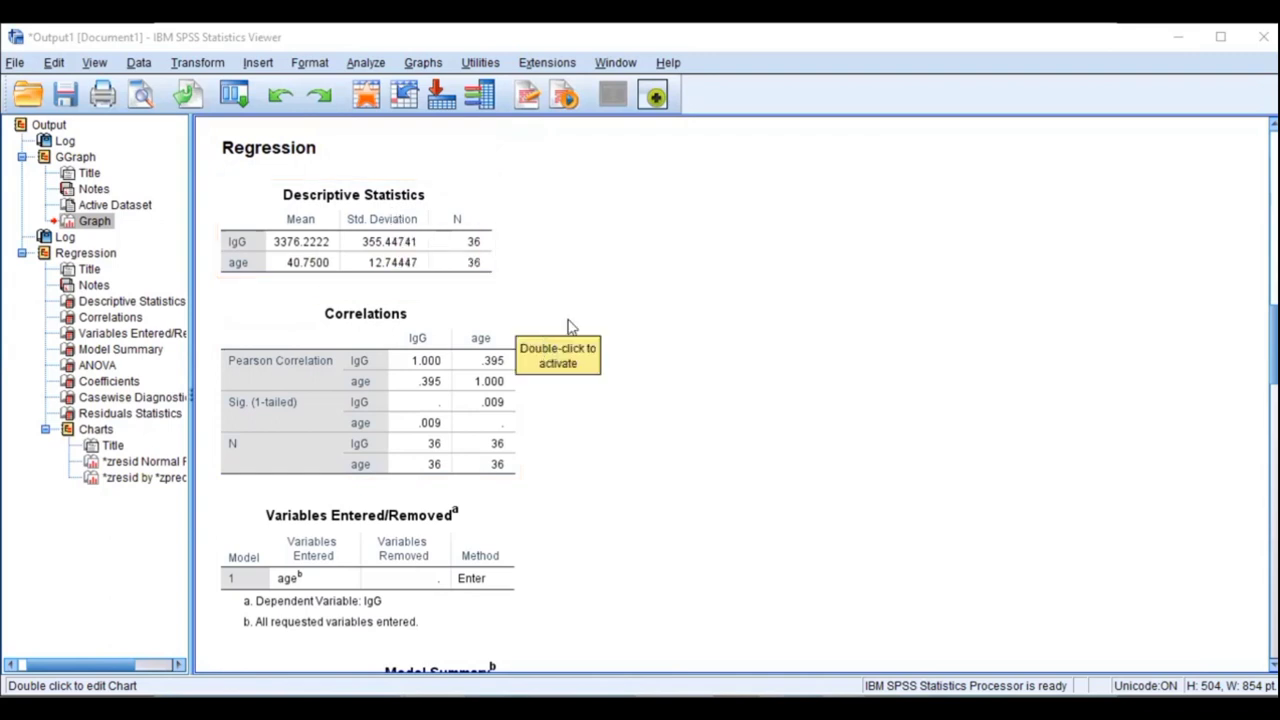
left_click(460, 362)
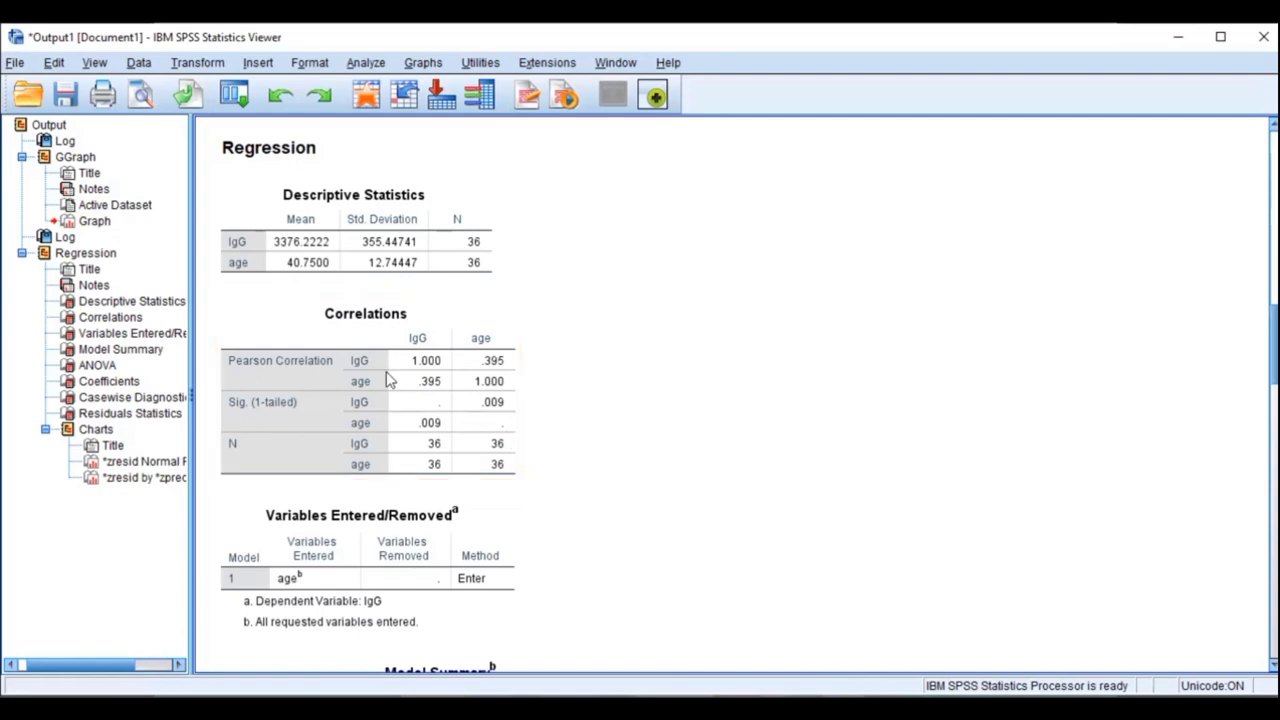
Step: Read the Model Summary for R and R Square and the ANOVA table for the model's significance
scroll(390, 378, "down", 3)
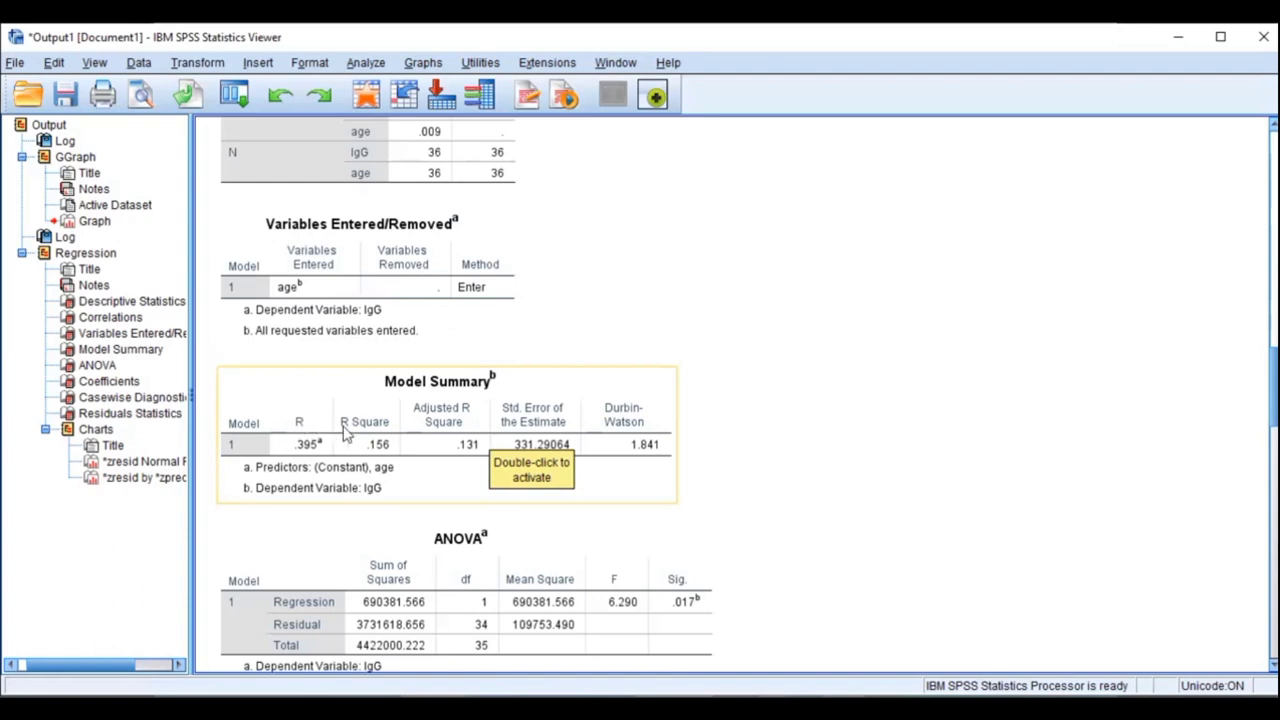
left_click(765, 430)
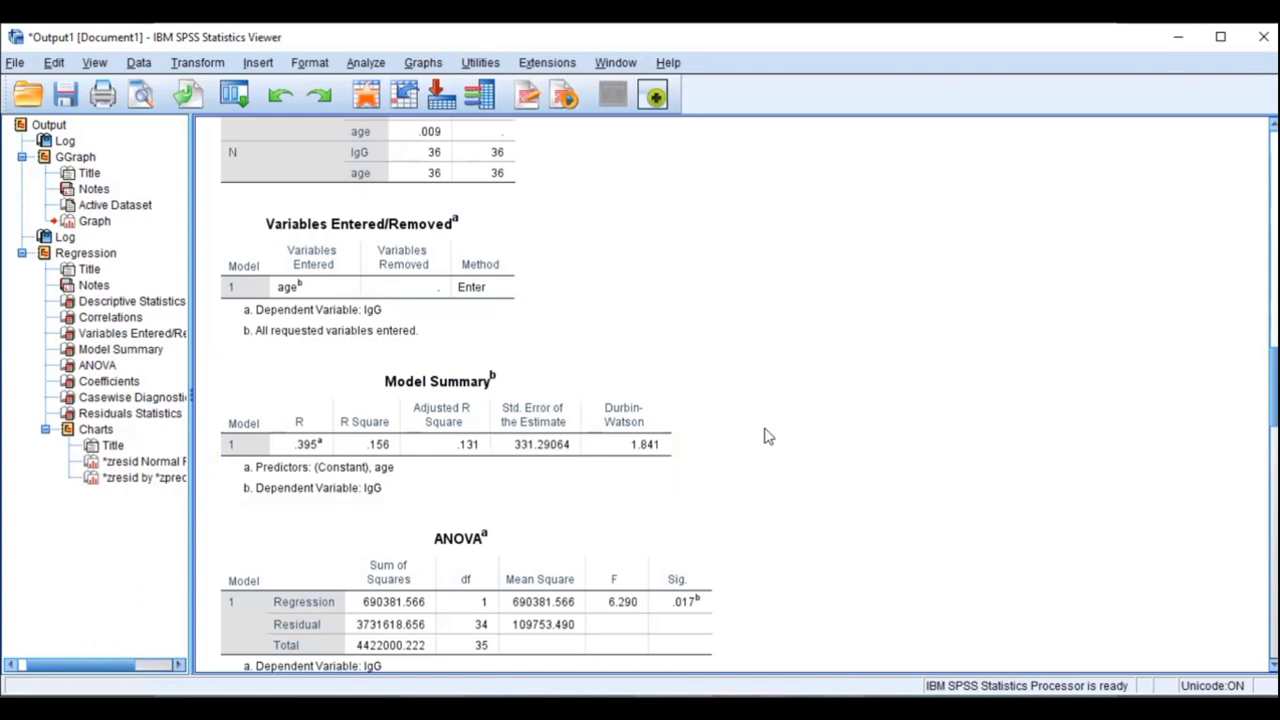
left_click(274, 404)
scroll(469, 411, "down", 3)
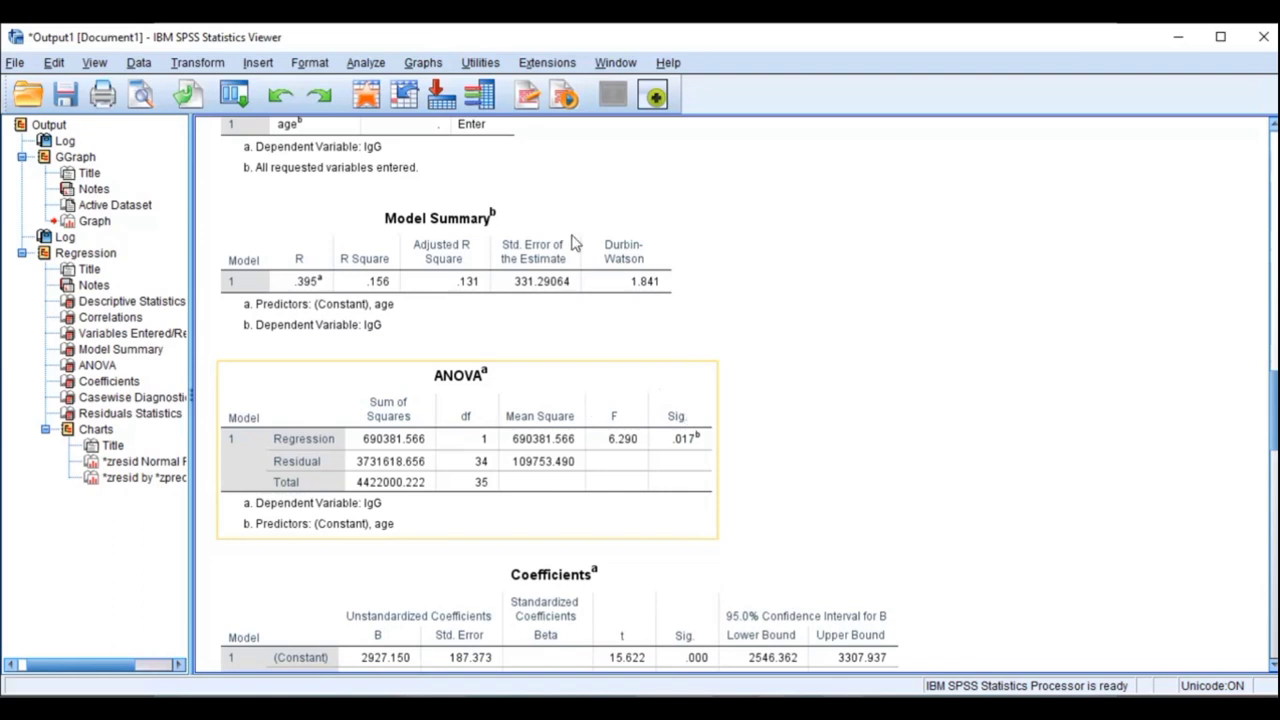
key("Up")
left_click(566, 482)
left_click(1166, 398)
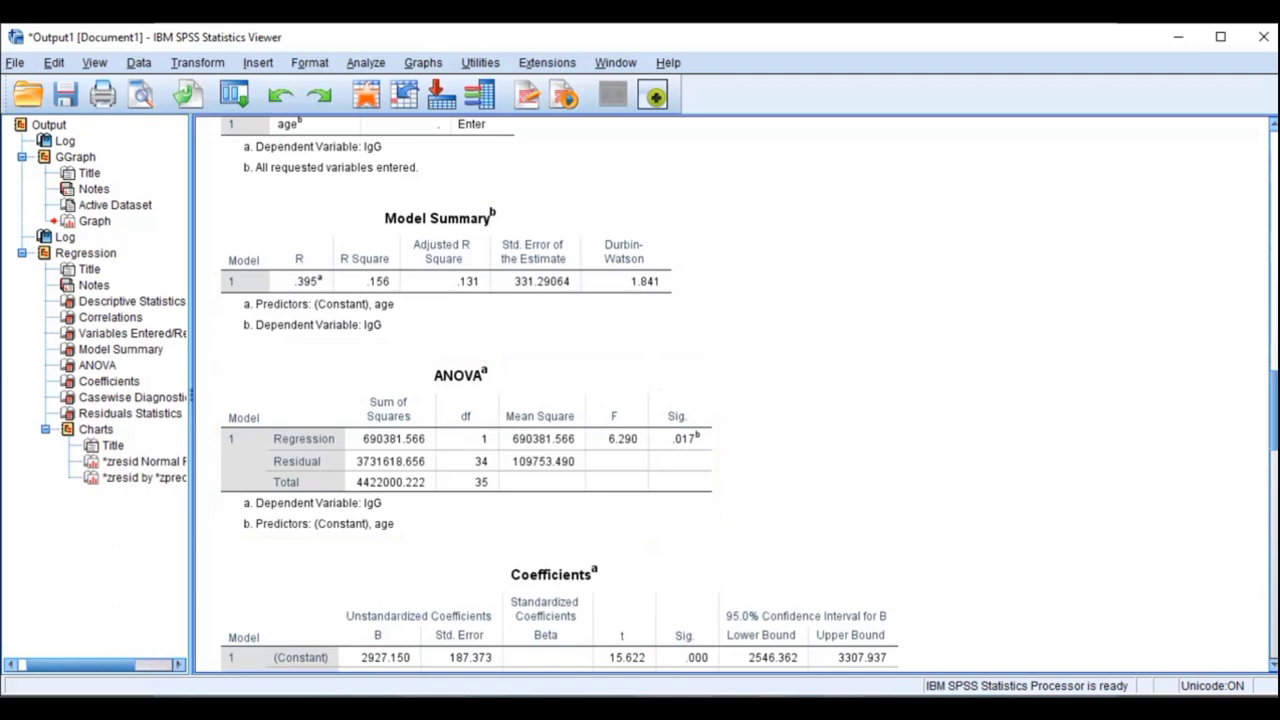
Step: Examine the Coefficients table for the constant, the age slope, their significance and 95% confidence intervals
scroll(1224, 458, "down", 3)
left_click(598, 291)
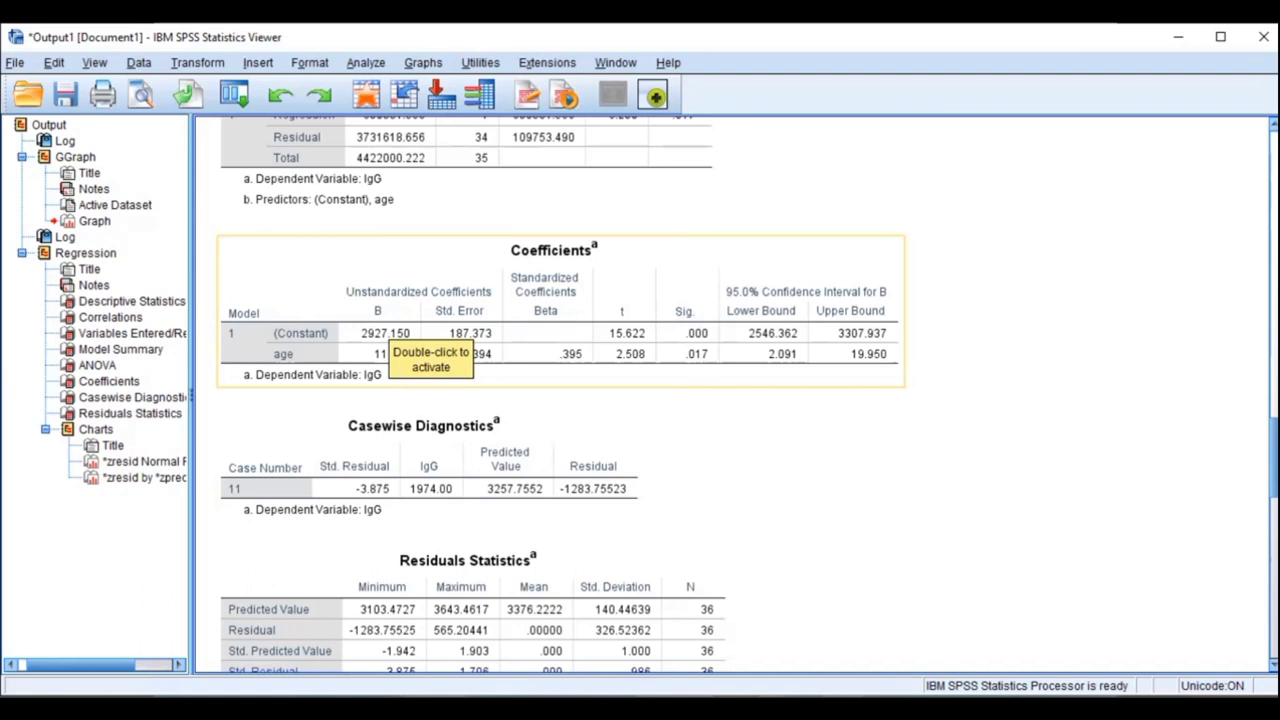
key("Escape")
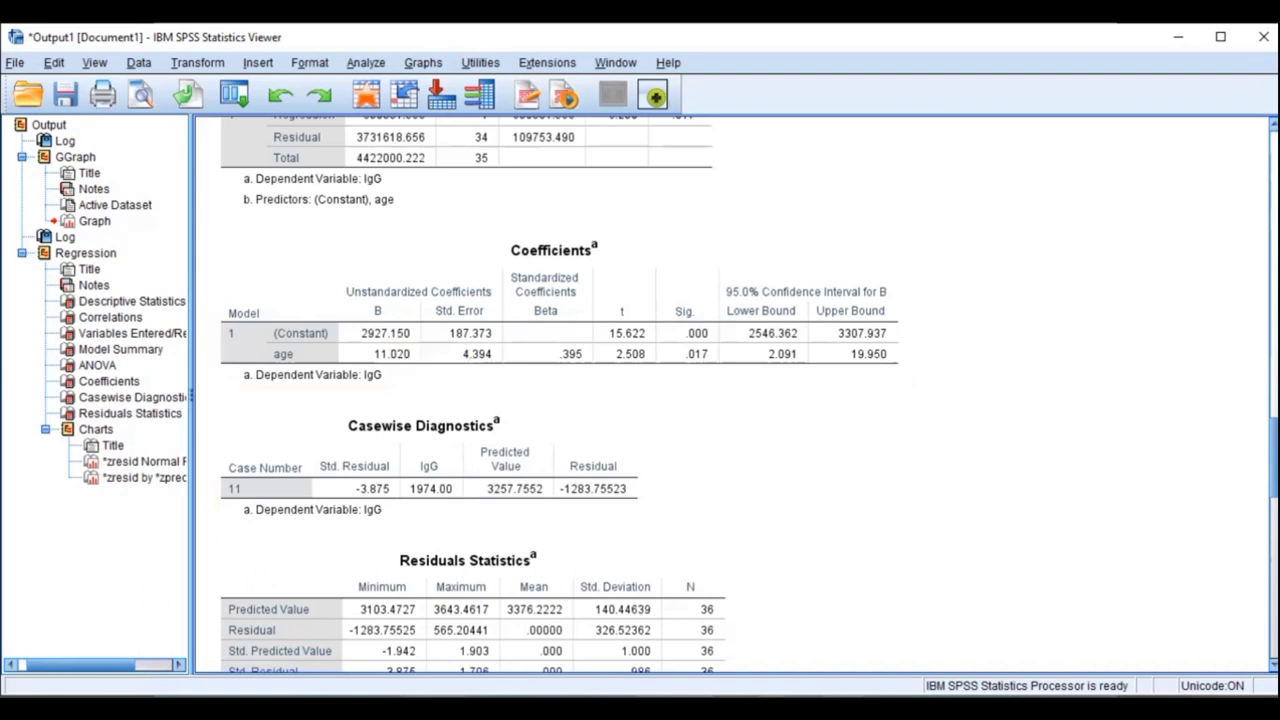